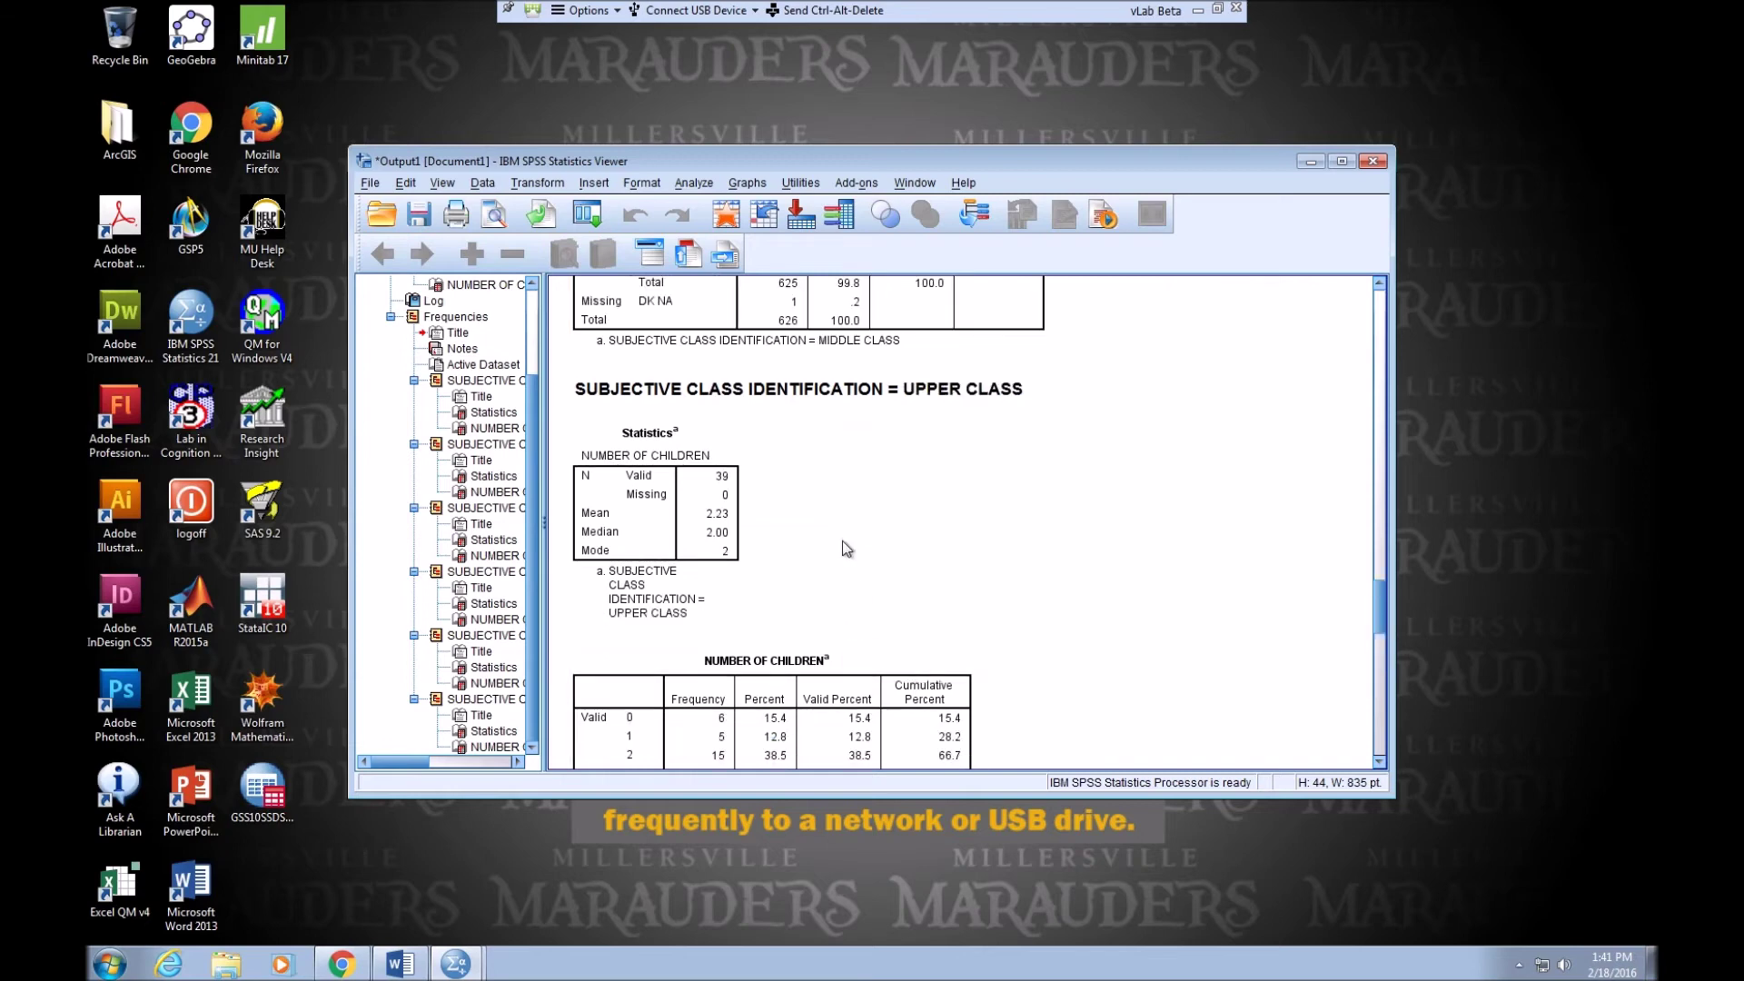
- Start a Frequencies analysis from the data set and list its available variables by name in alphabetical order
scroll(886, 533, "up", 5)
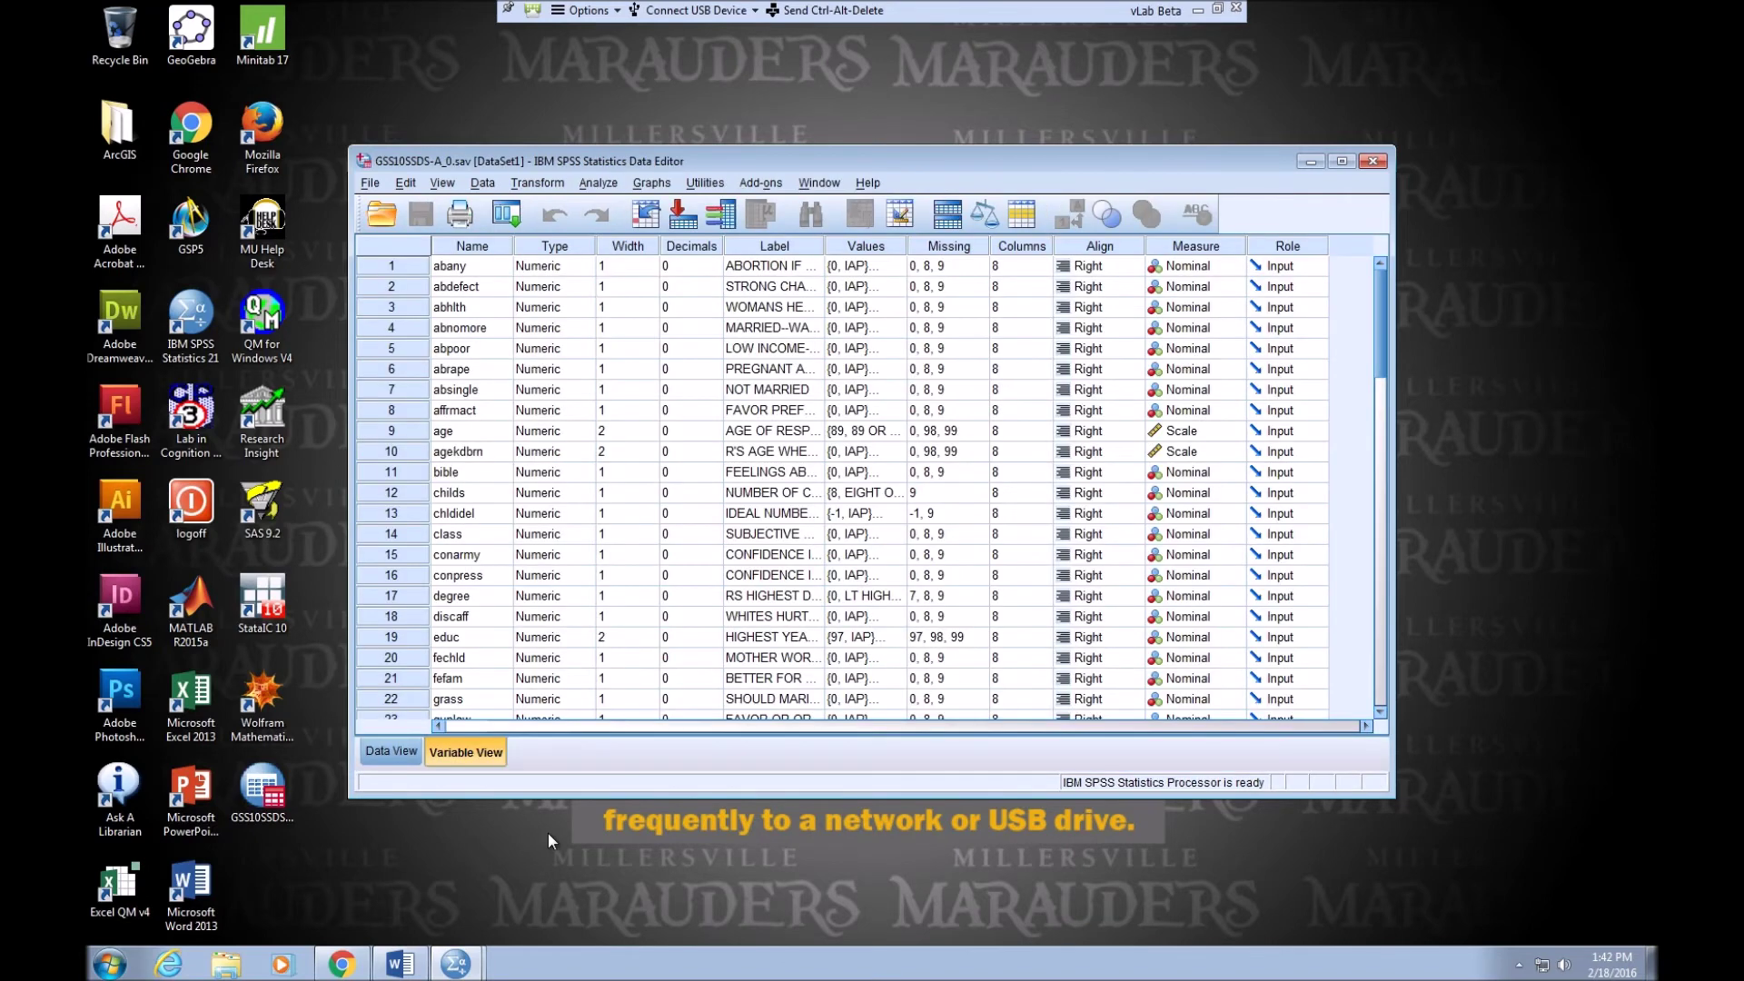
left_click(598, 184)
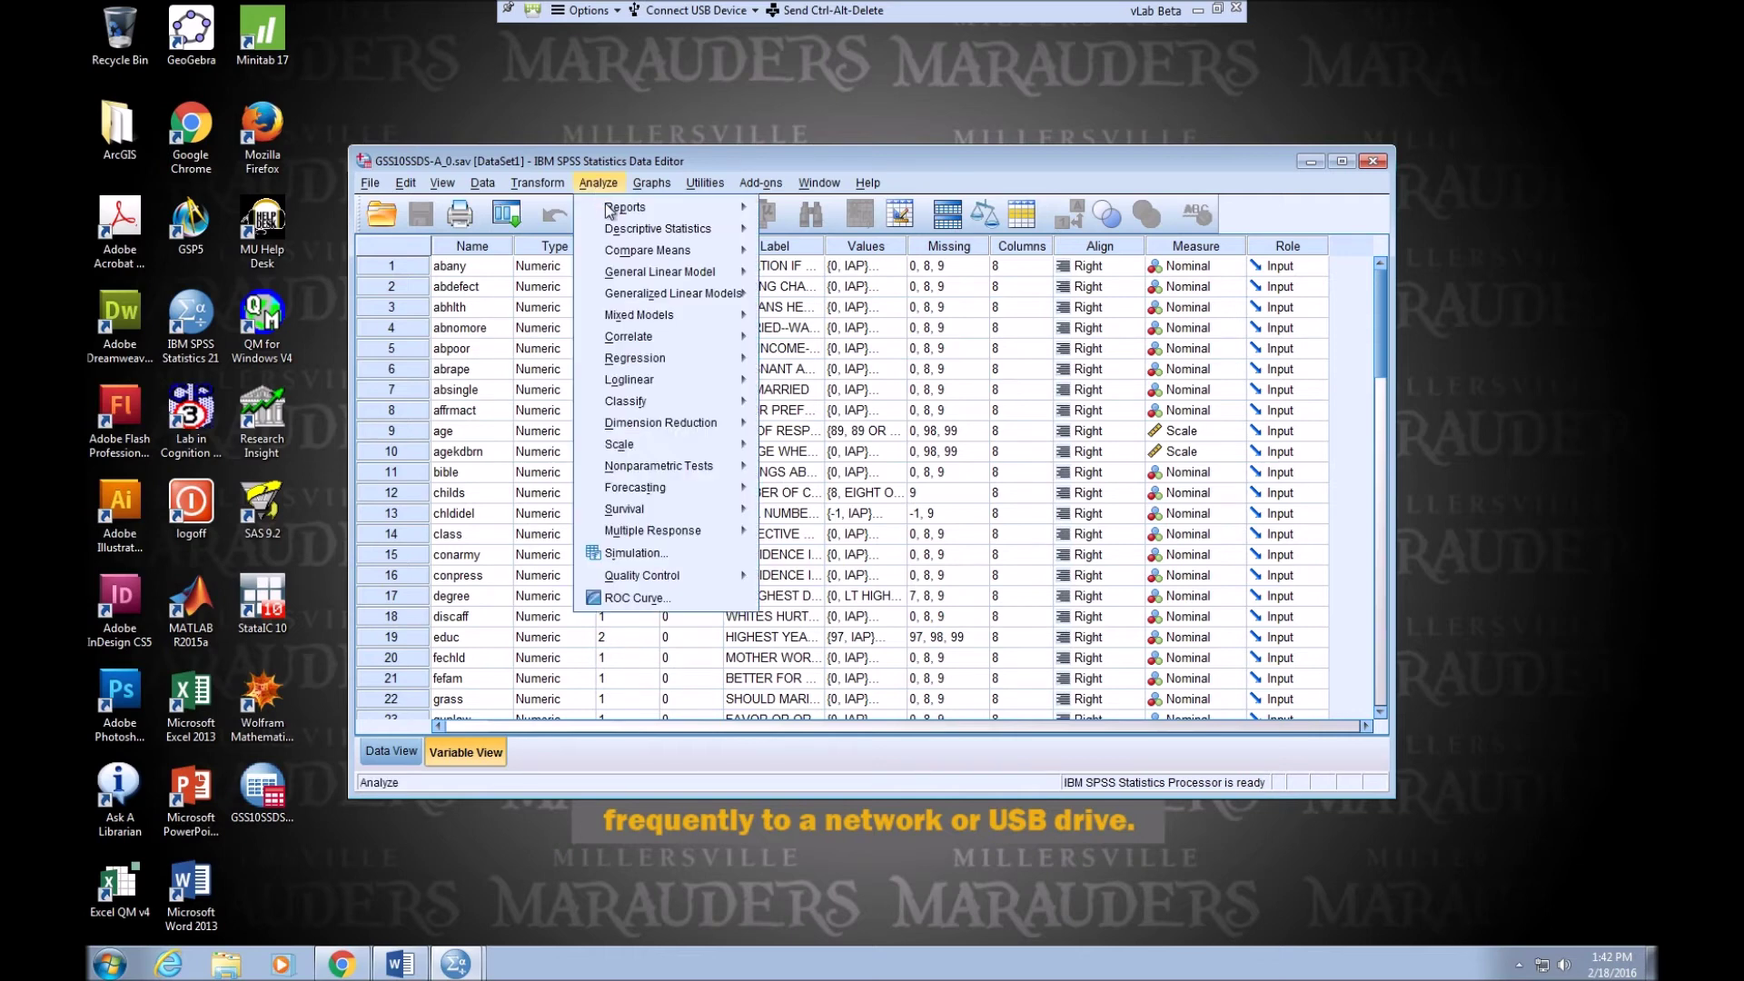
mouse_move(703, 229)
left_click(809, 233)
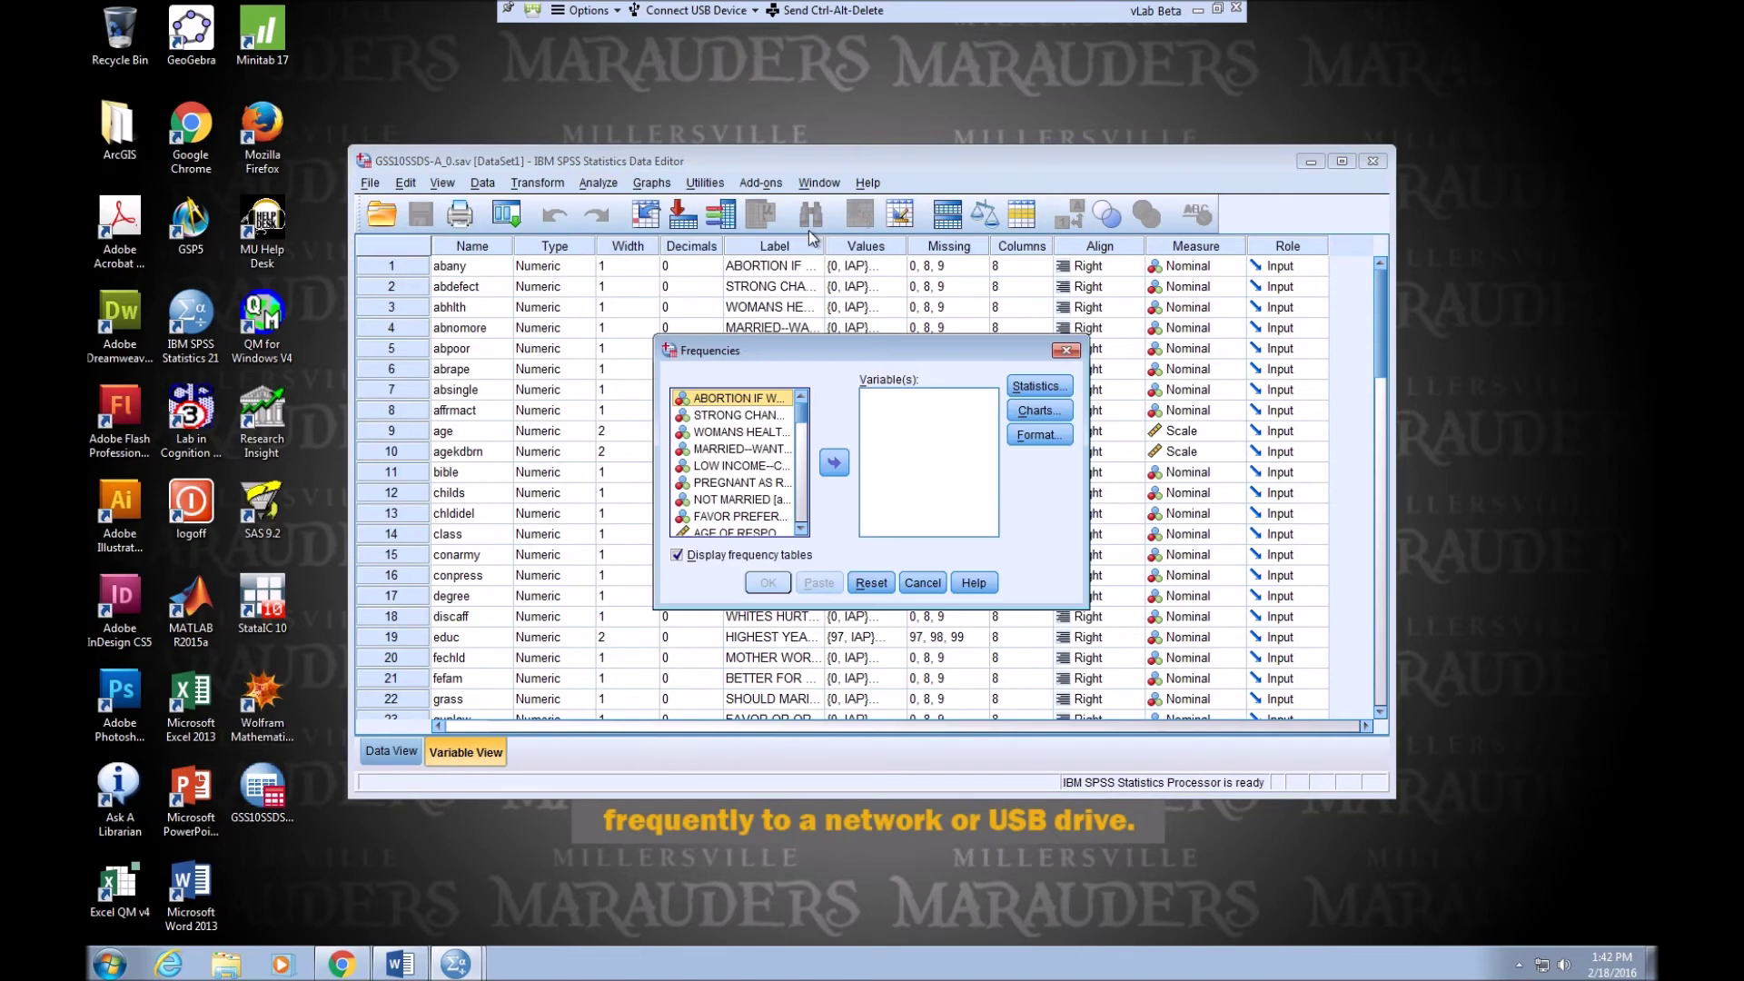
right_click(688, 454)
left_click(739, 476)
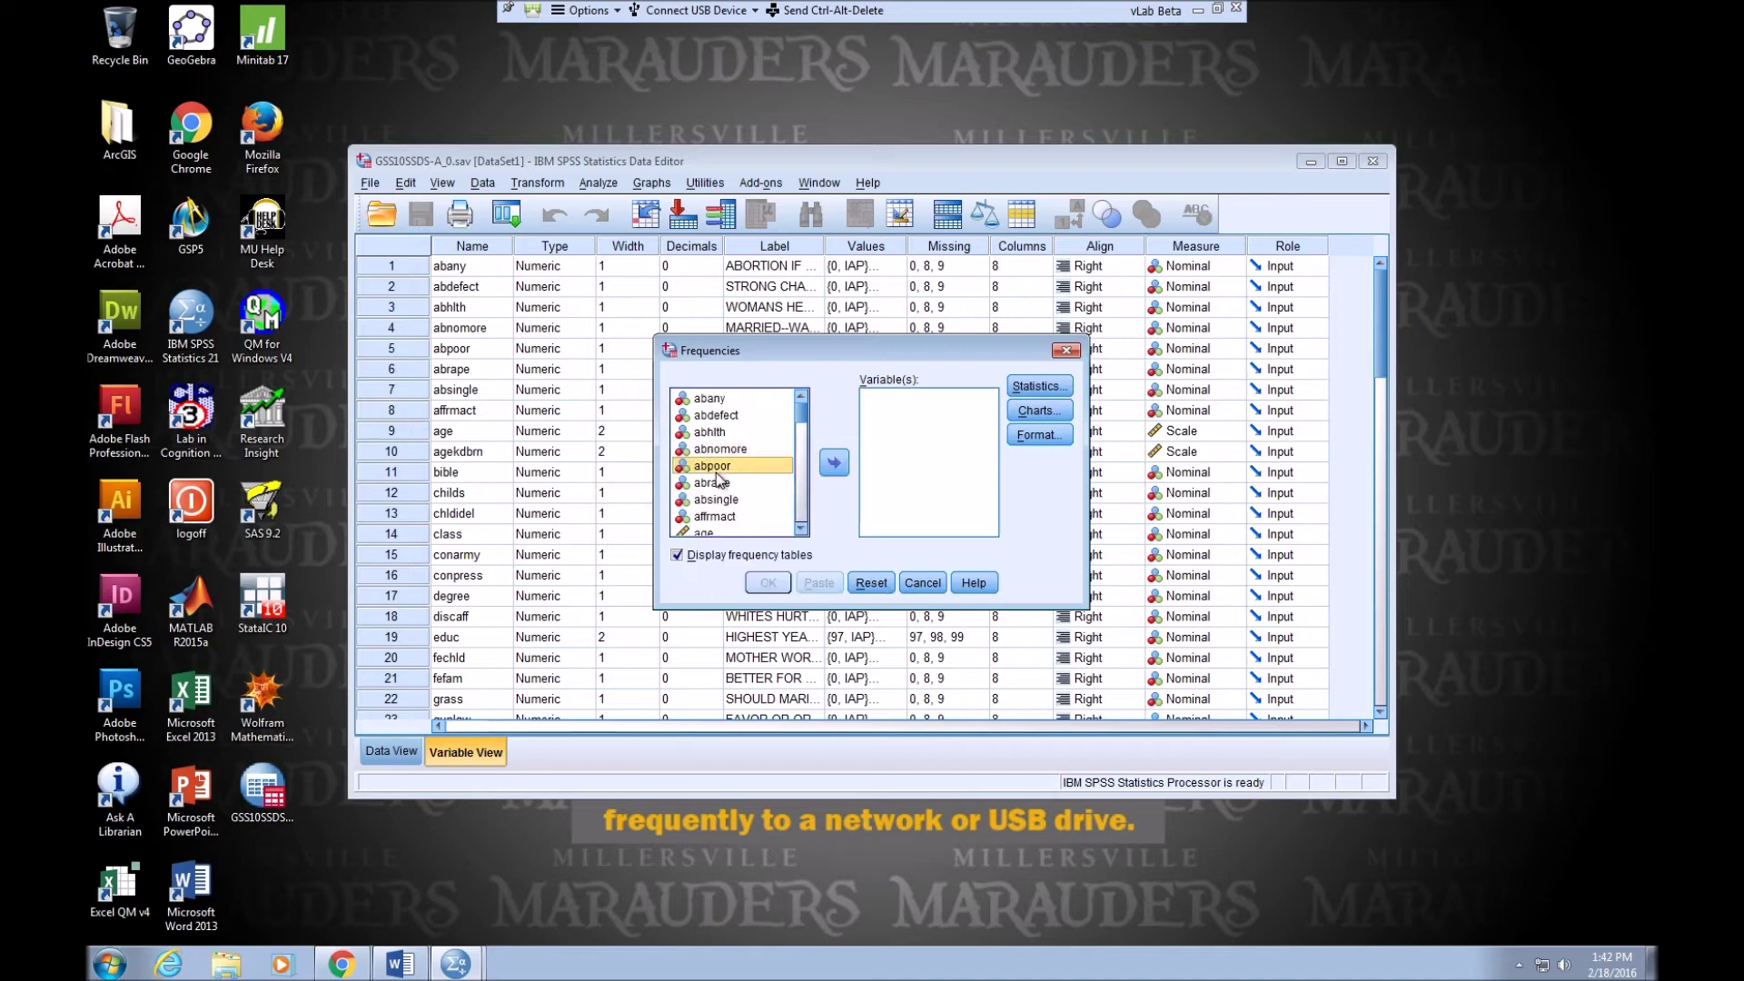
right_click(713, 469)
left_click(749, 528)
- Add the variable chldidel to the Frequencies analysis
scroll(754, 507, "down", 1)
scroll(757, 511, "down", 2)
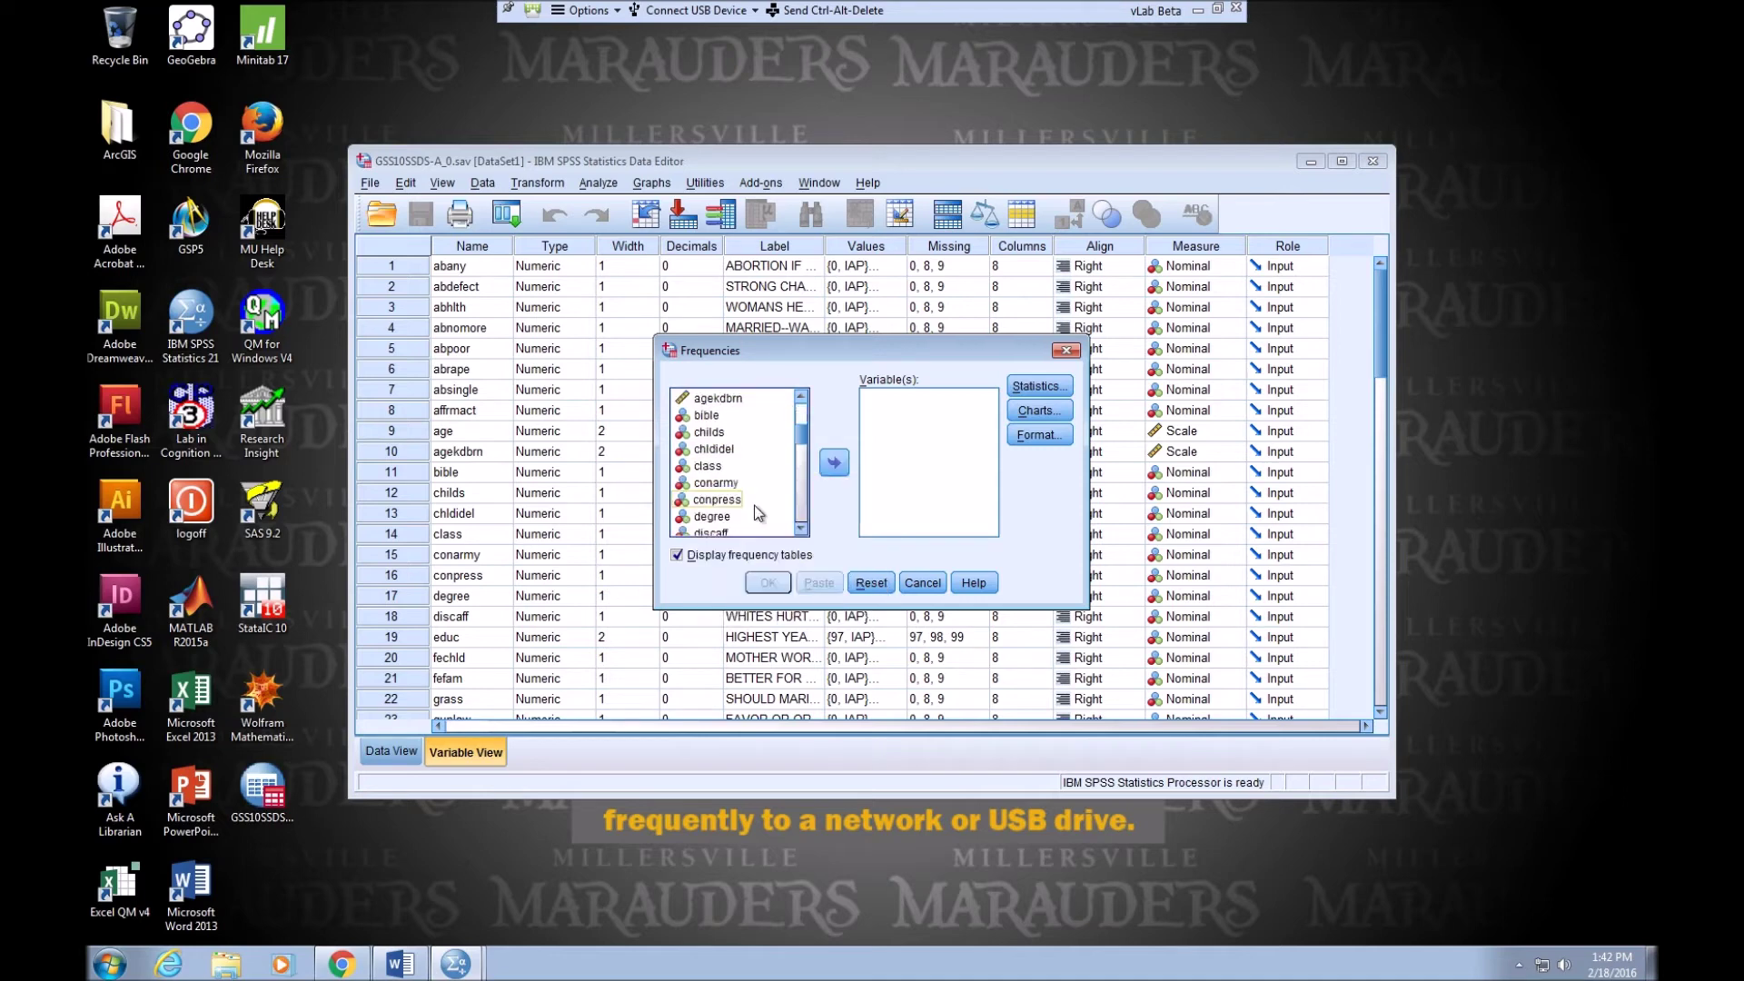
left_click(717, 449)
left_click(833, 462)
- Request the mean, median and mode for chldidel and run the Frequencies analysis
left_click(1039, 386)
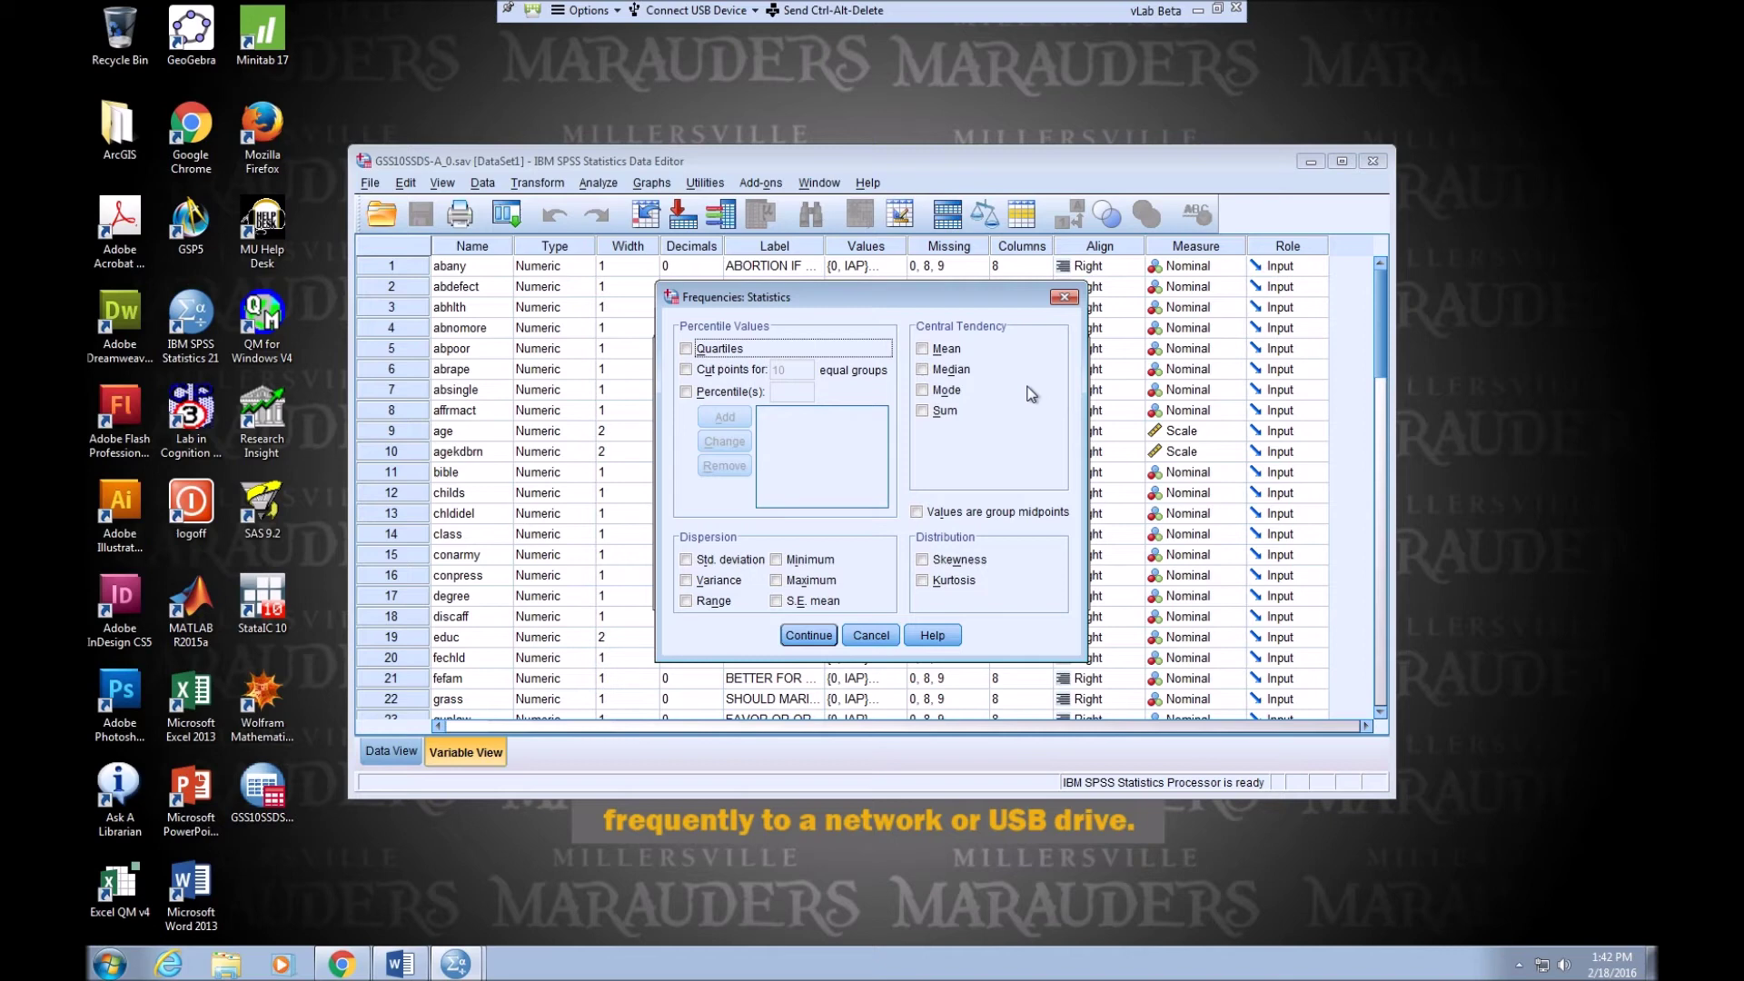
left_click(922, 349)
left_click(922, 369)
left_click(921, 390)
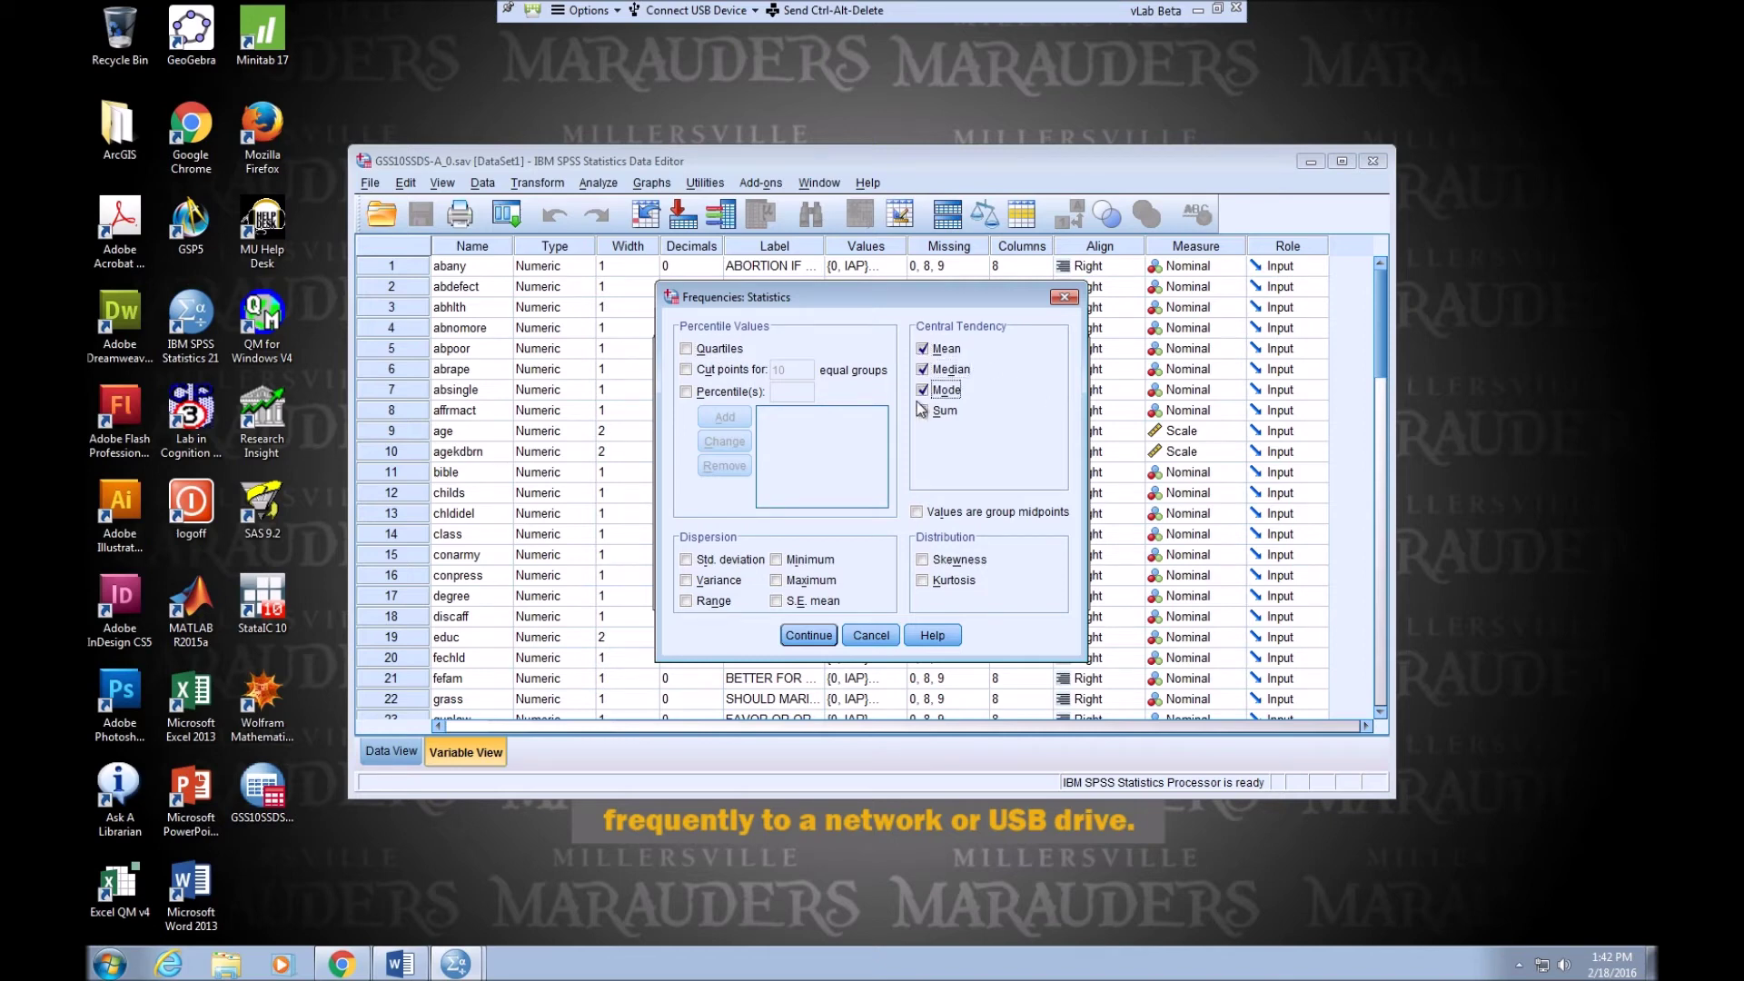
left_click(807, 635)
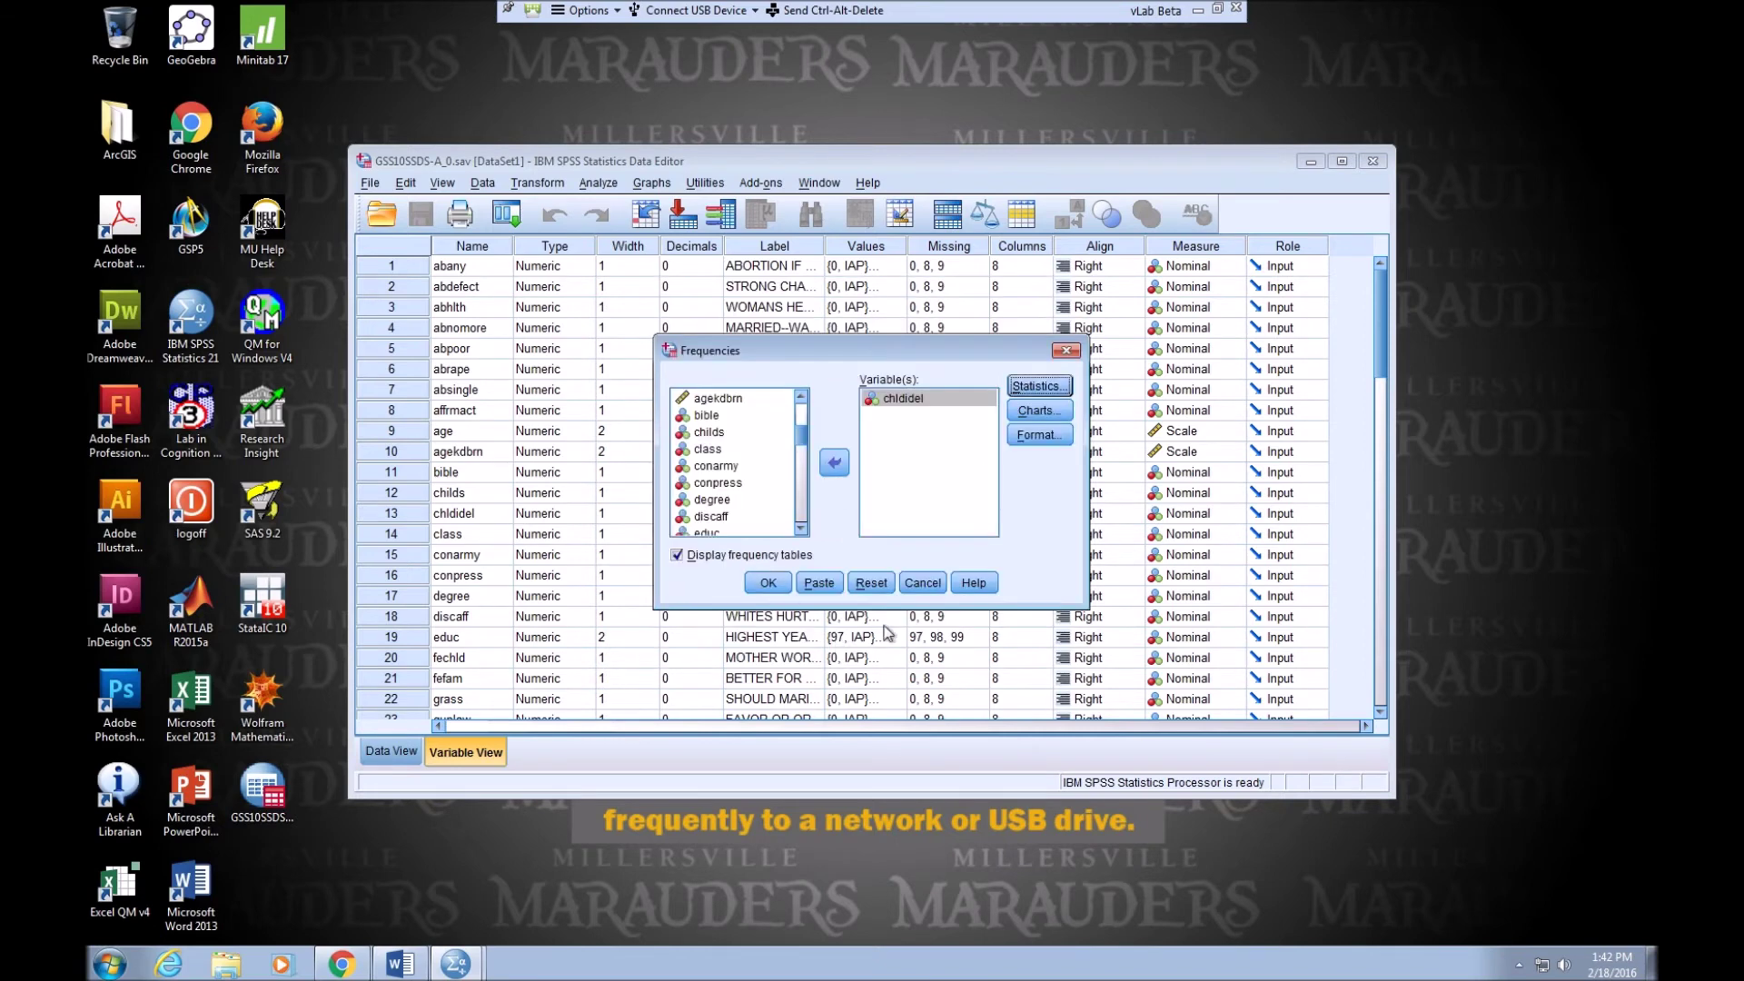
left_click(767, 586)
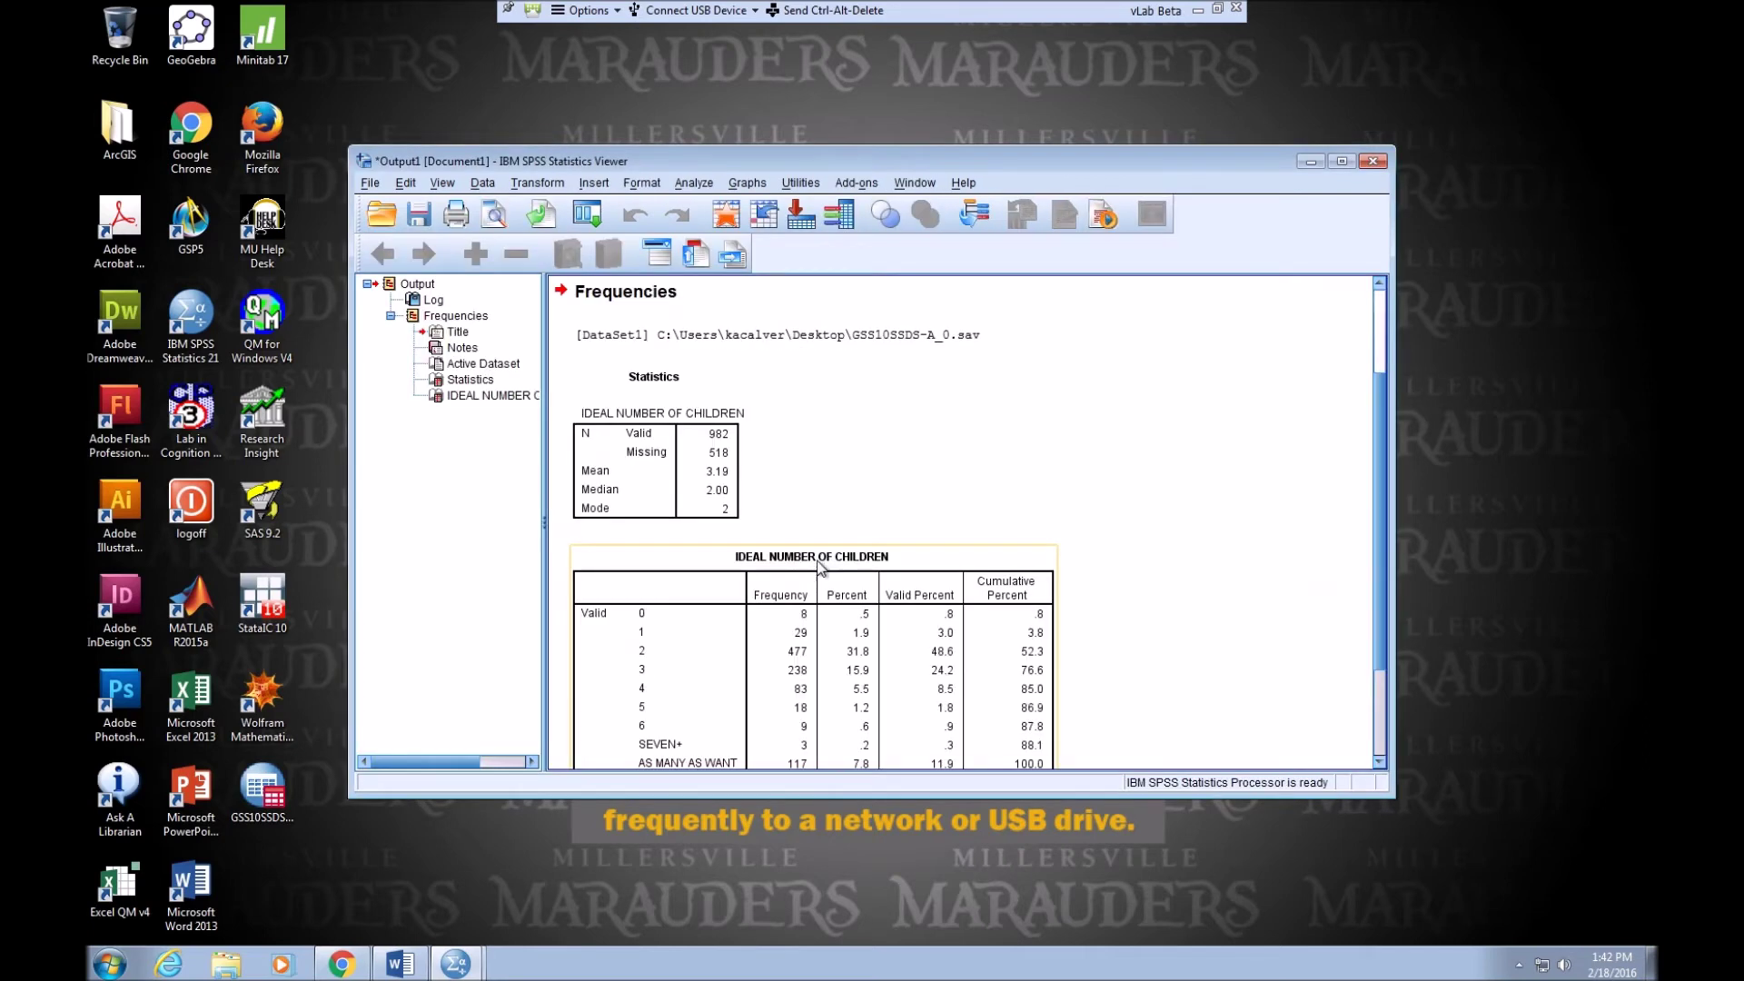
scroll(822, 567, "down", 2)
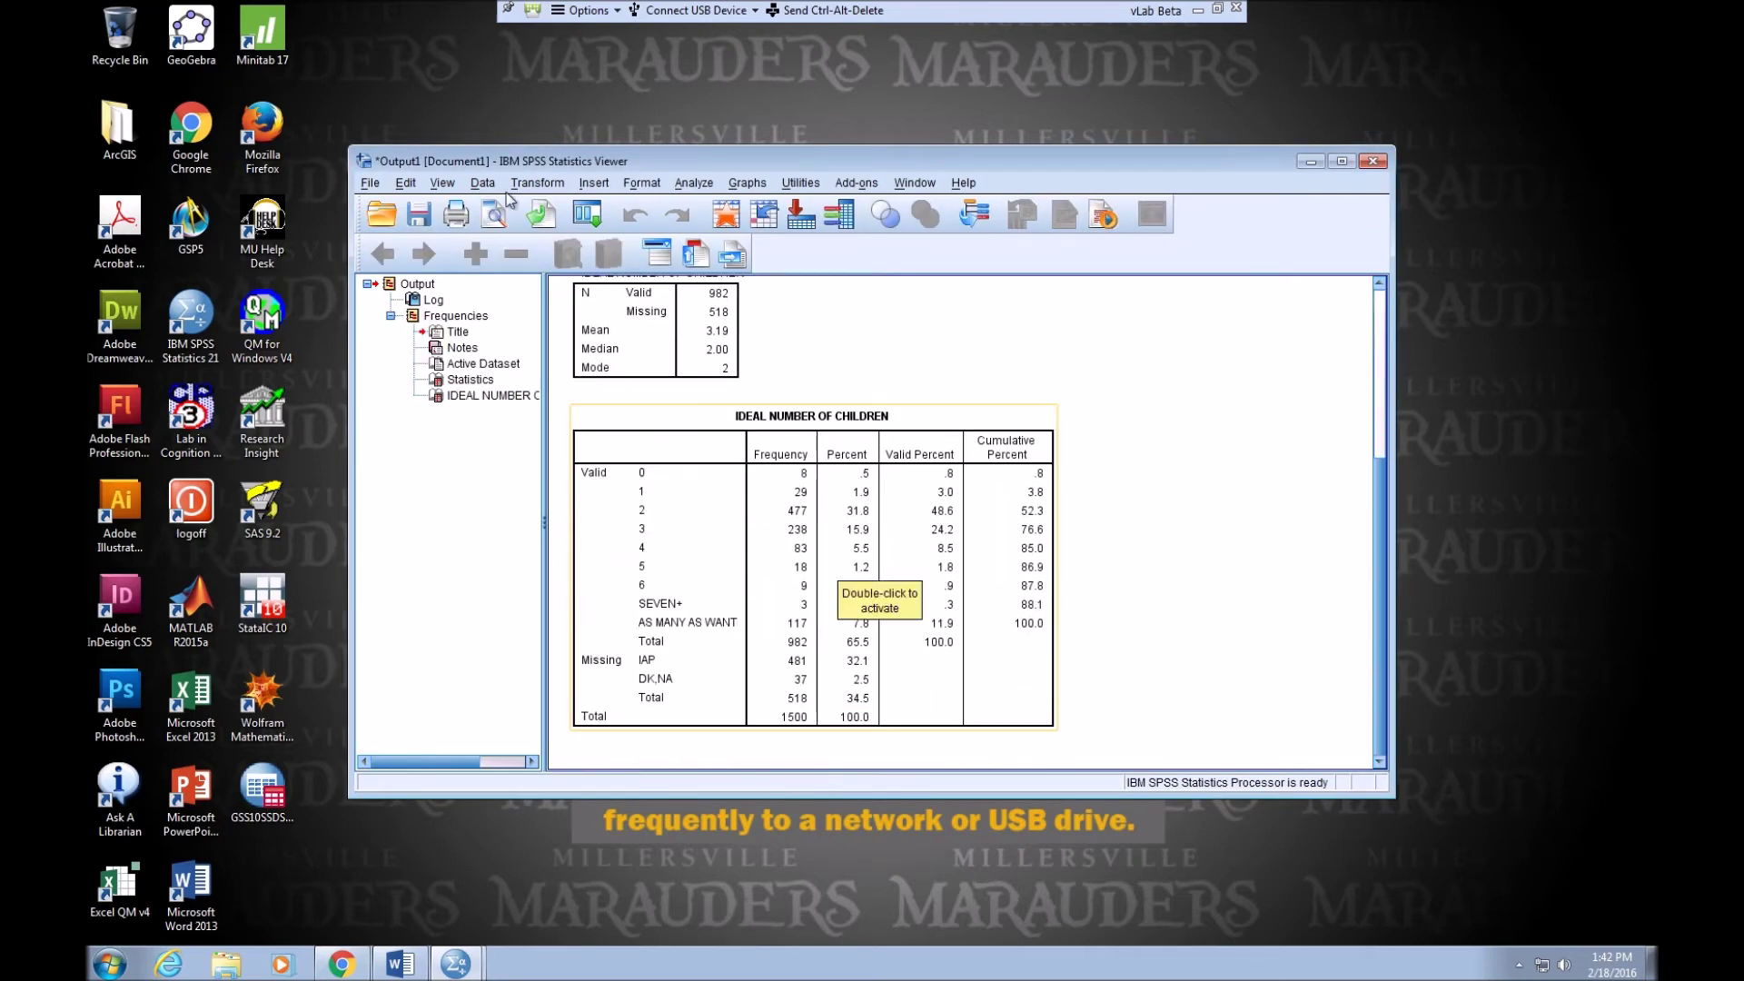
- Open the Split File settings and list the variables by name in alphabetical order
left_click(476, 184)
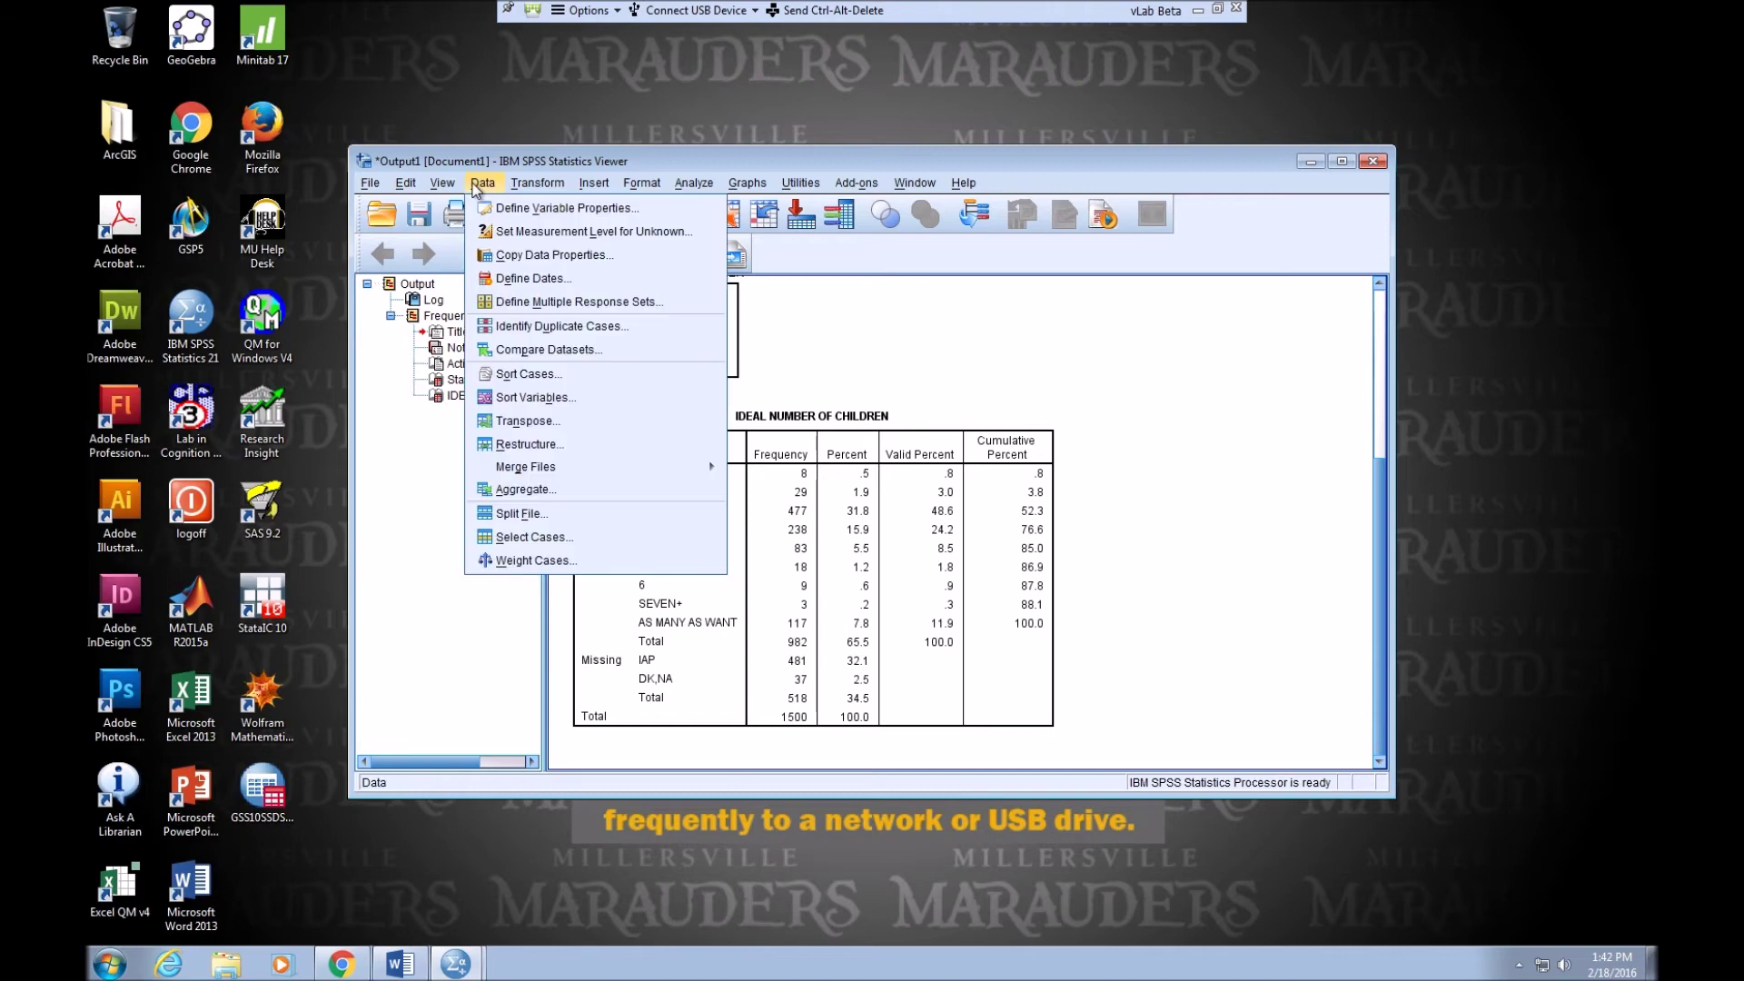
left_click(532, 516)
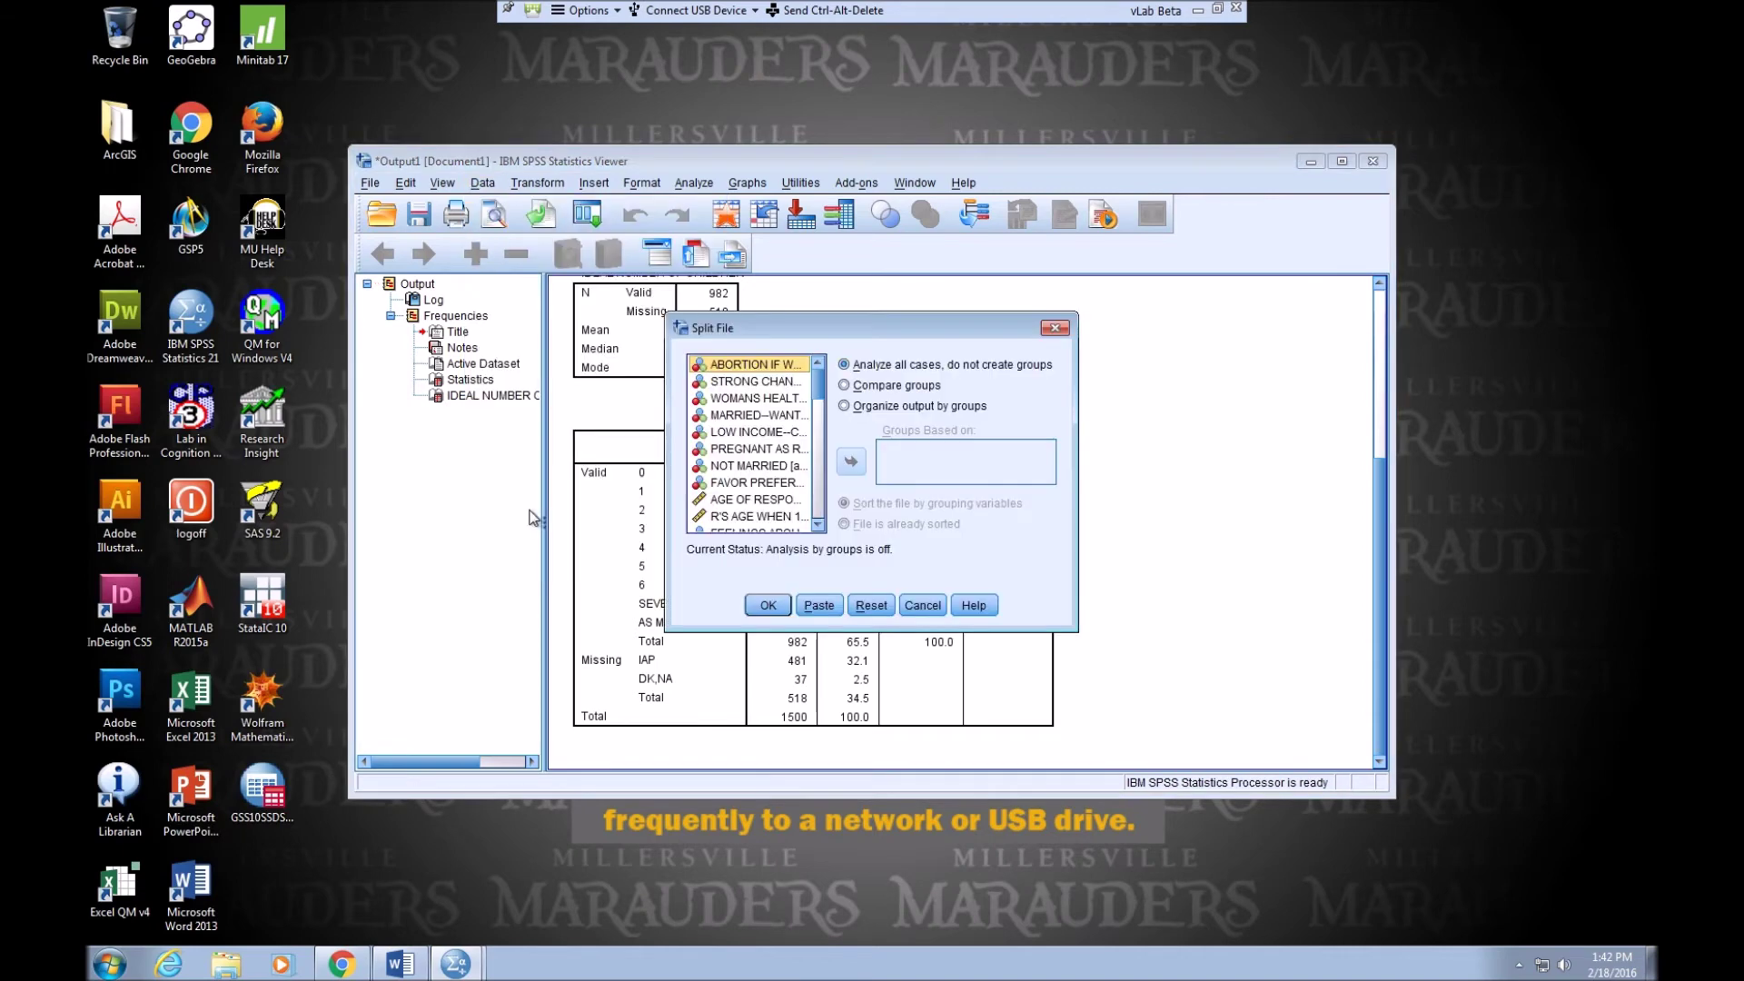
right_click(708, 456)
left_click(774, 472)
right_click(710, 503)
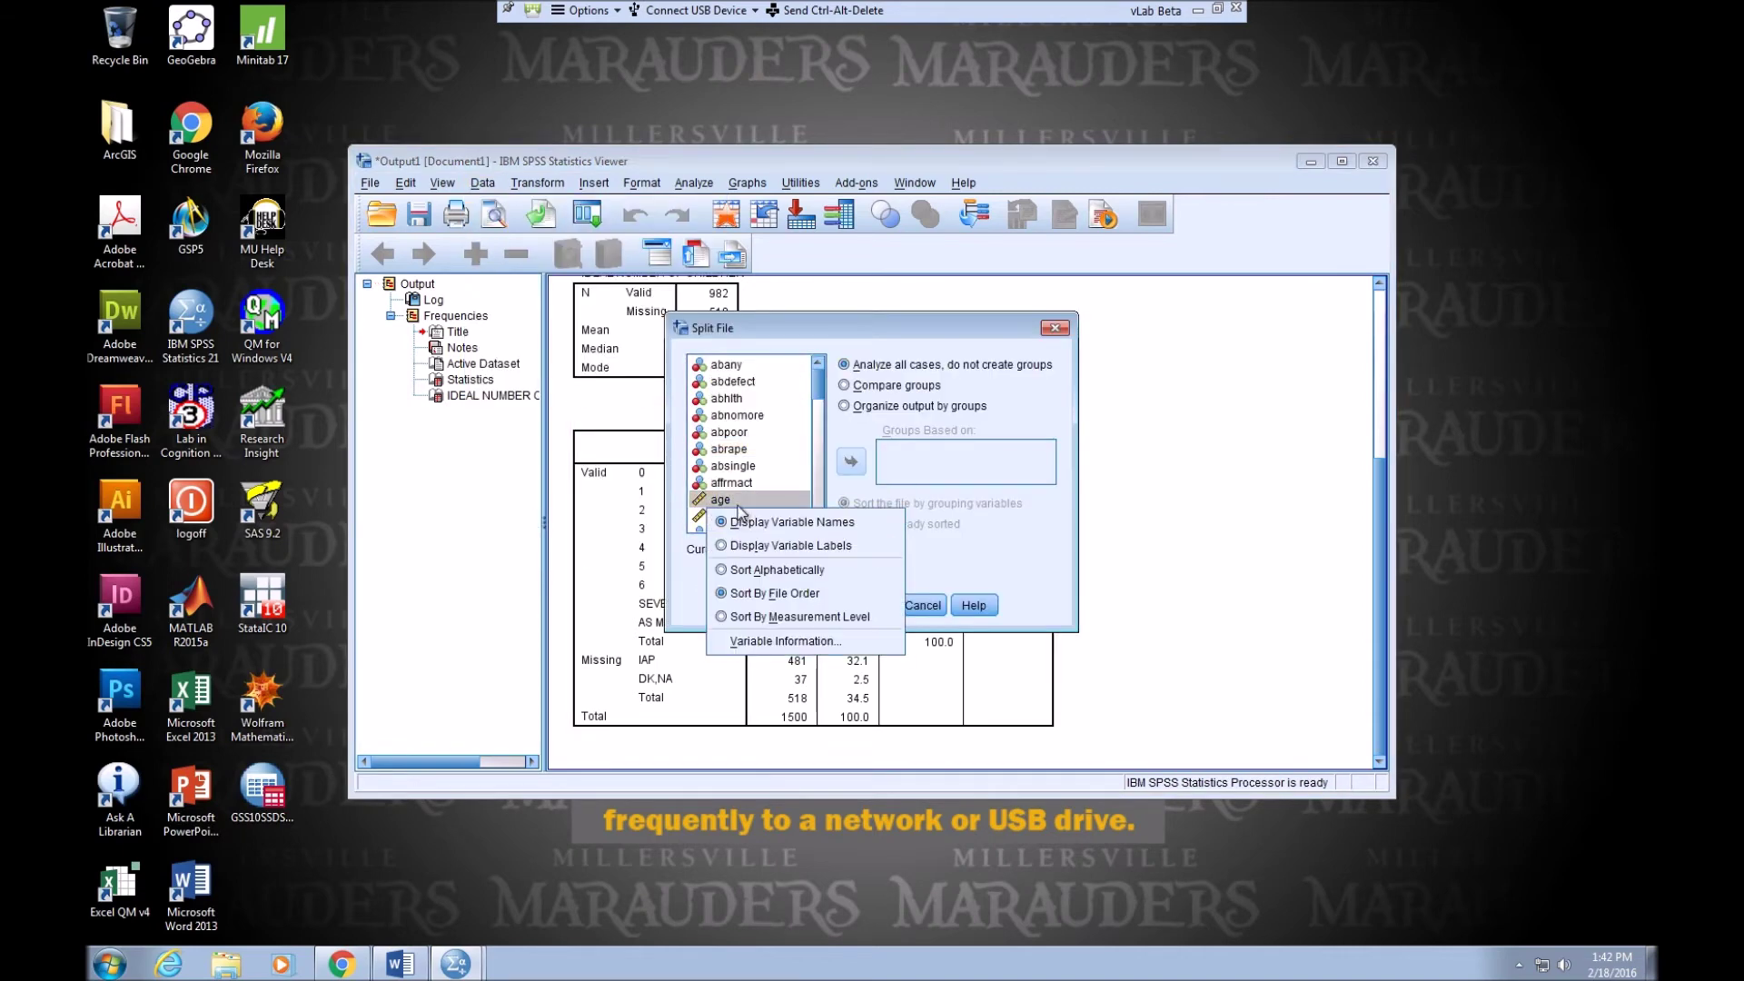
left_click(760, 568)
- Split the file by organizing output into groups based on class, sorting the file by the grouping variable
scroll(762, 466, "down", 1)
scroll(763, 468, "down", 1)
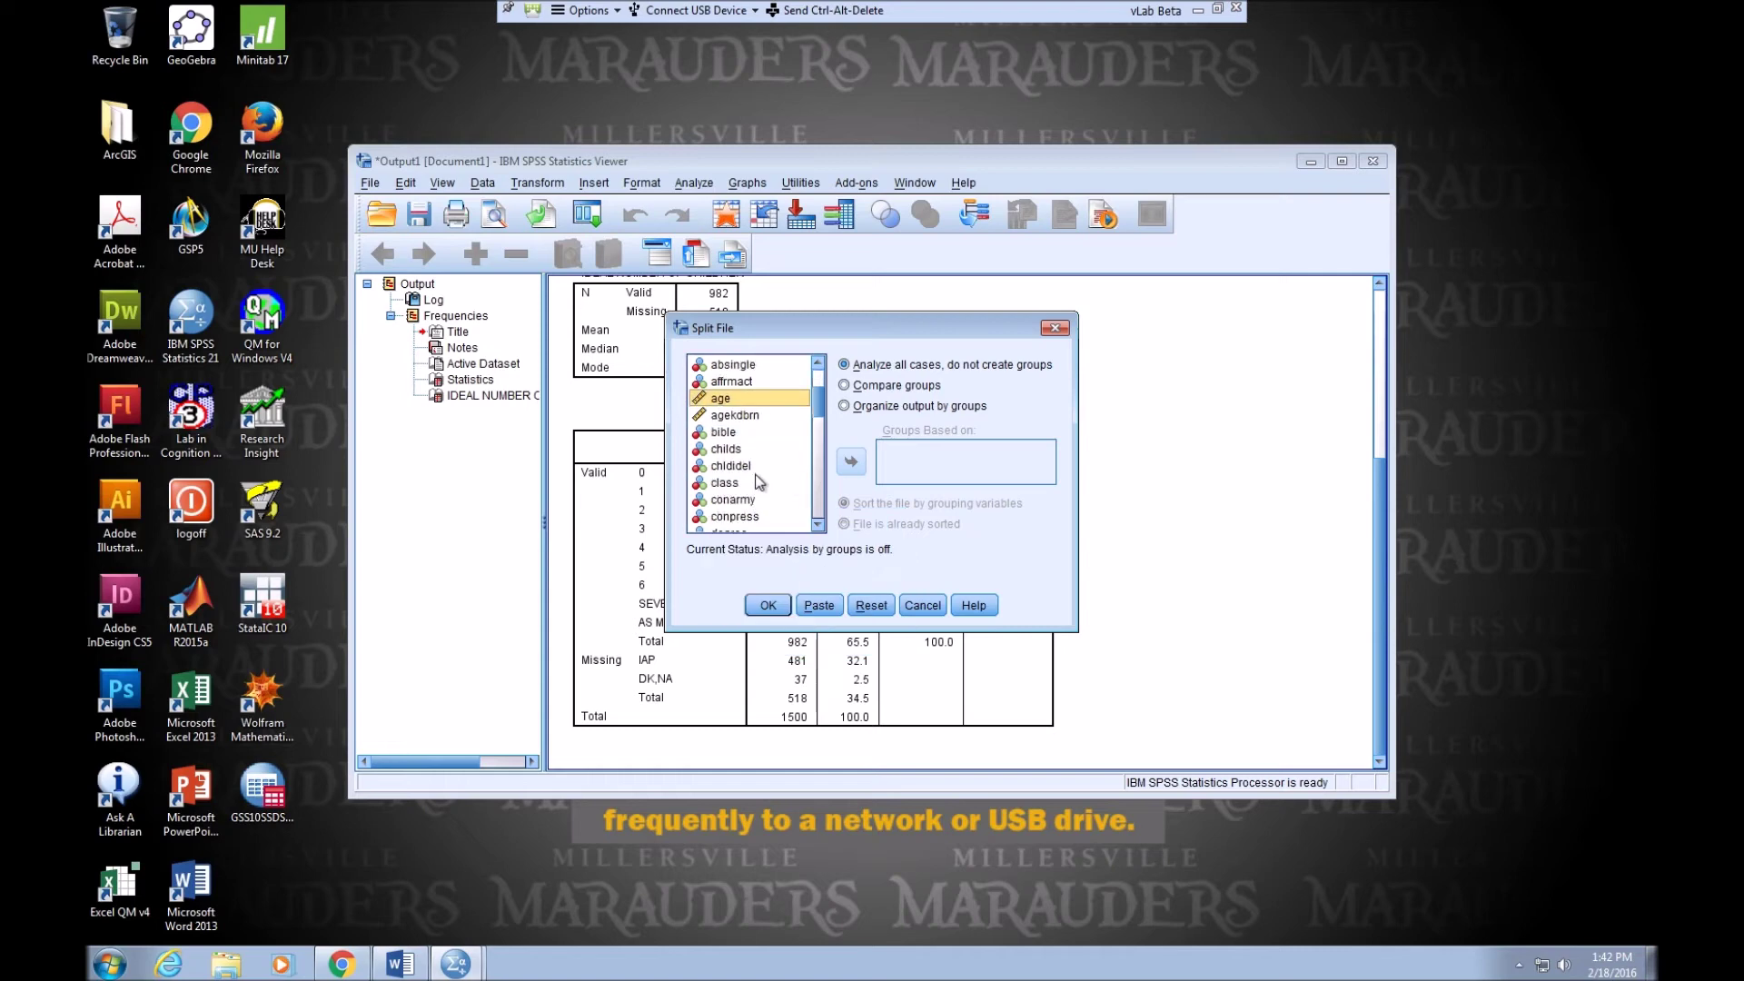
left_click(732, 484)
left_click(846, 406)
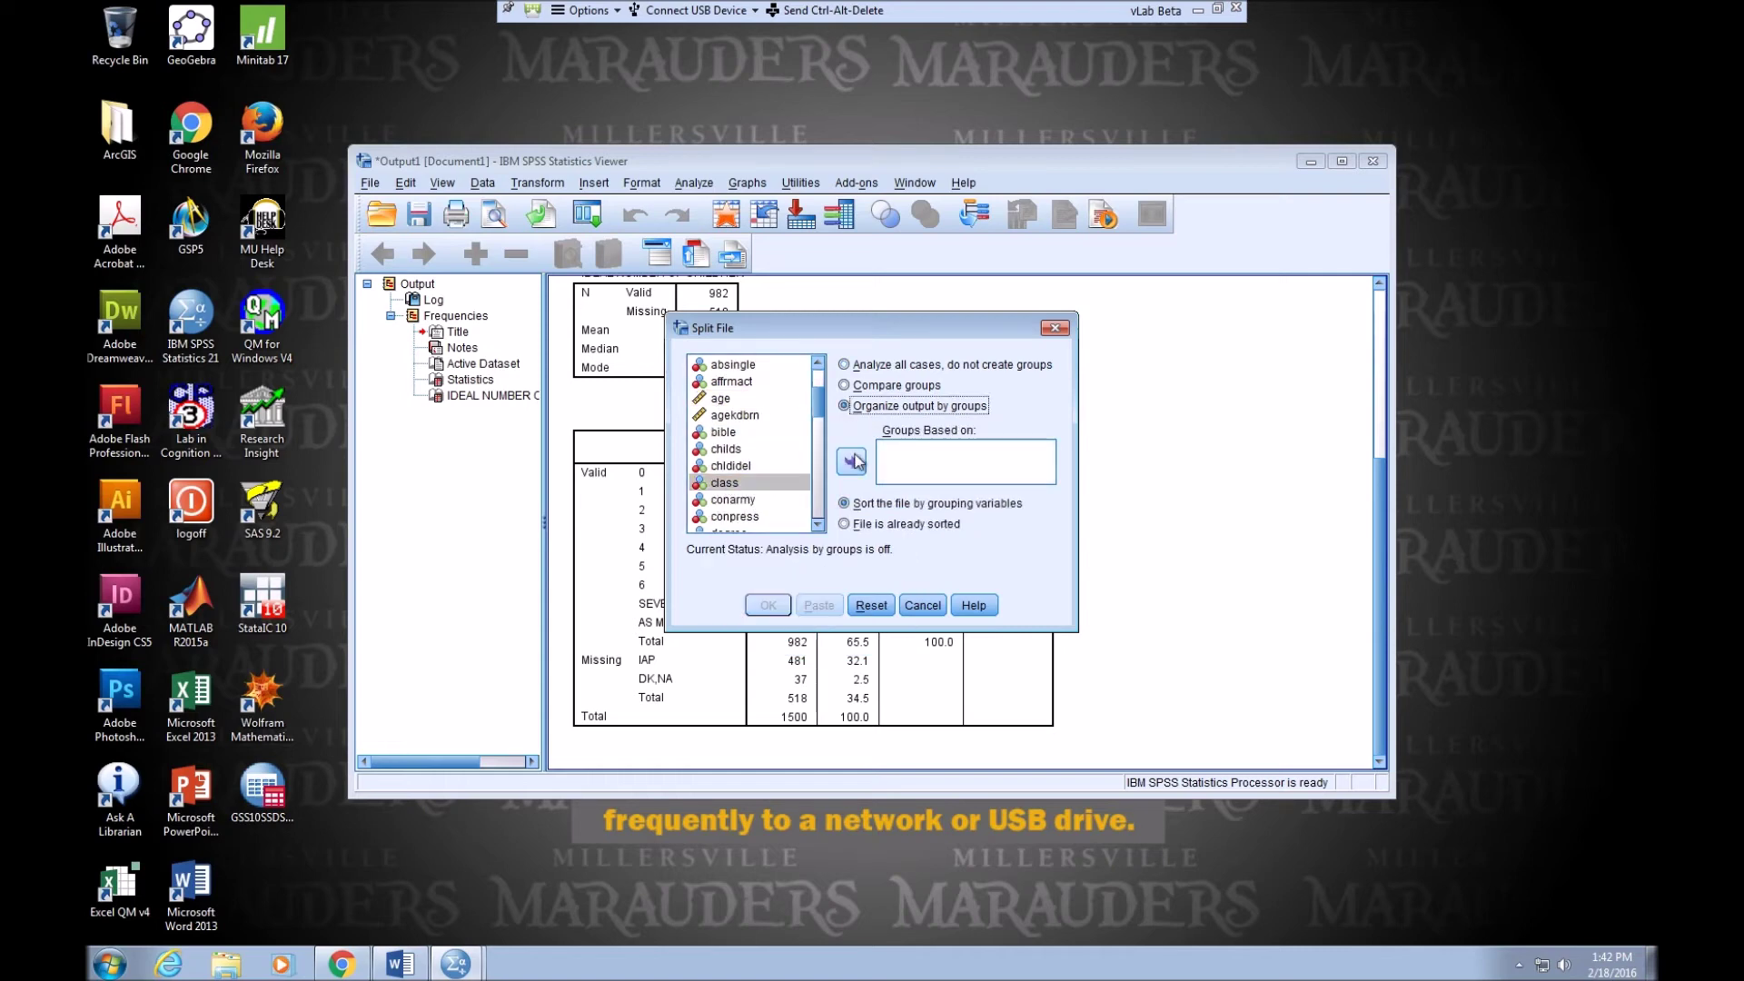
left_click(851, 461)
left_click(768, 603)
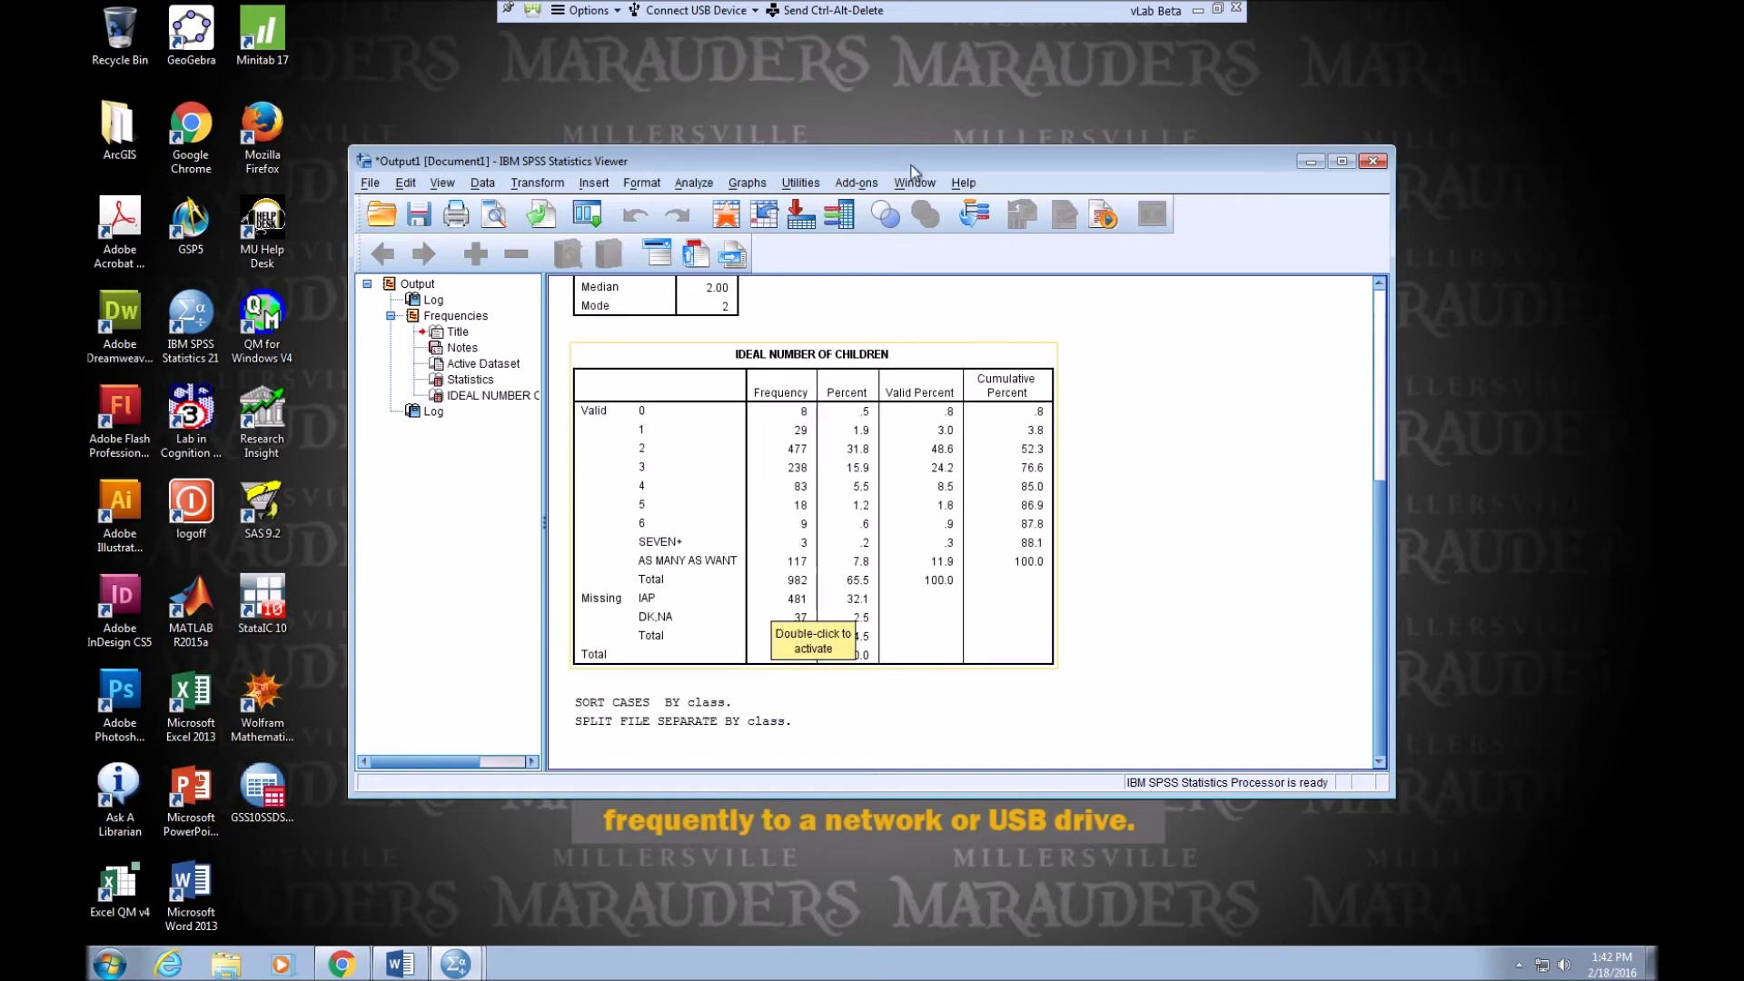
- Rerun the Frequencies analysis of chldidel with the class split and review the tables for each class group
left_click(707, 184)
mouse_move(727, 228)
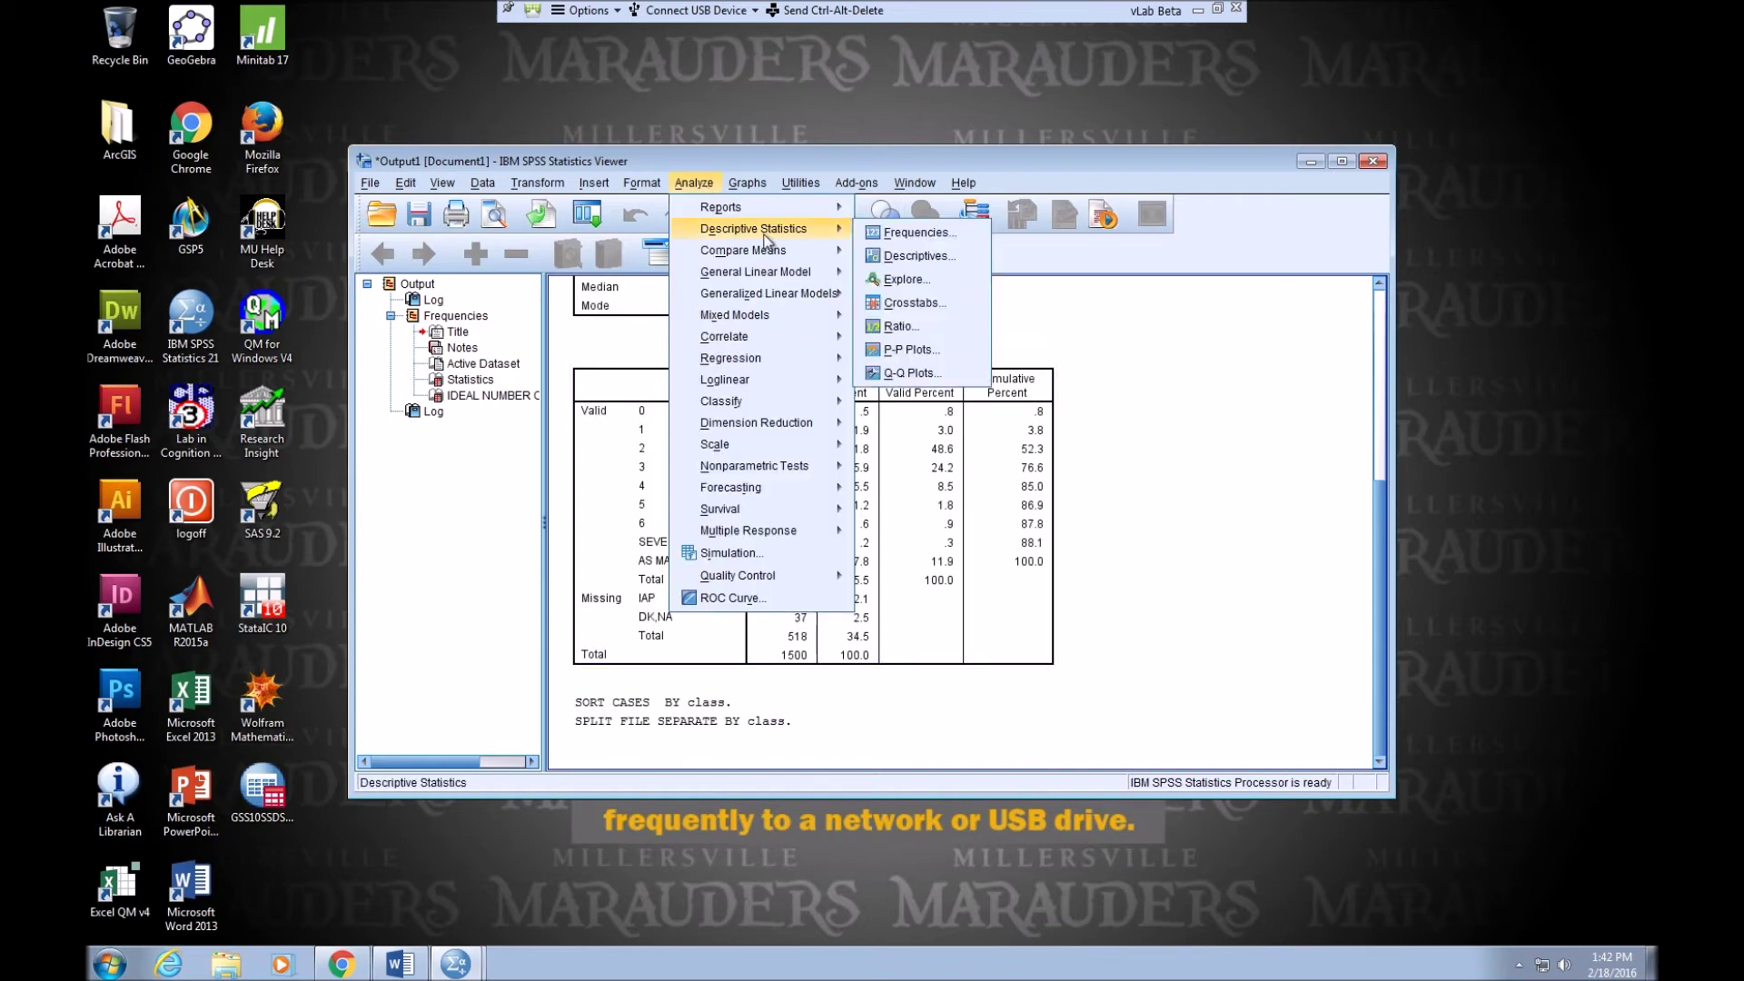
left_click(895, 234)
left_click(772, 580)
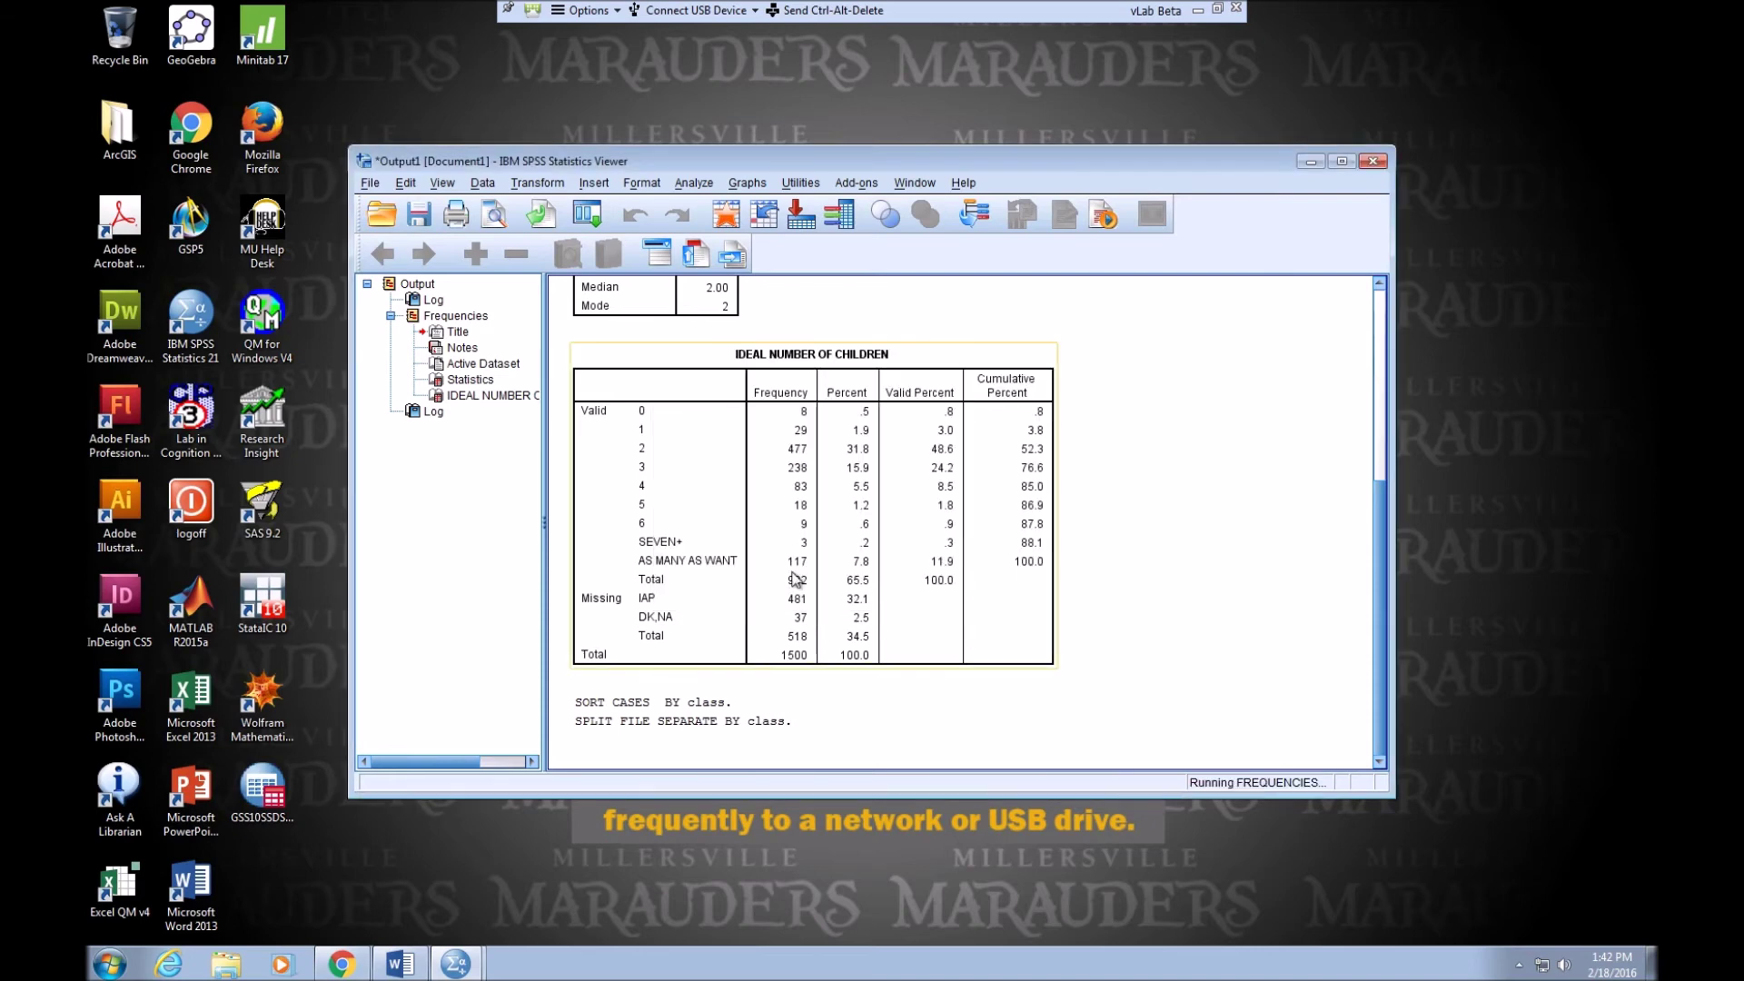
left_click(899, 569)
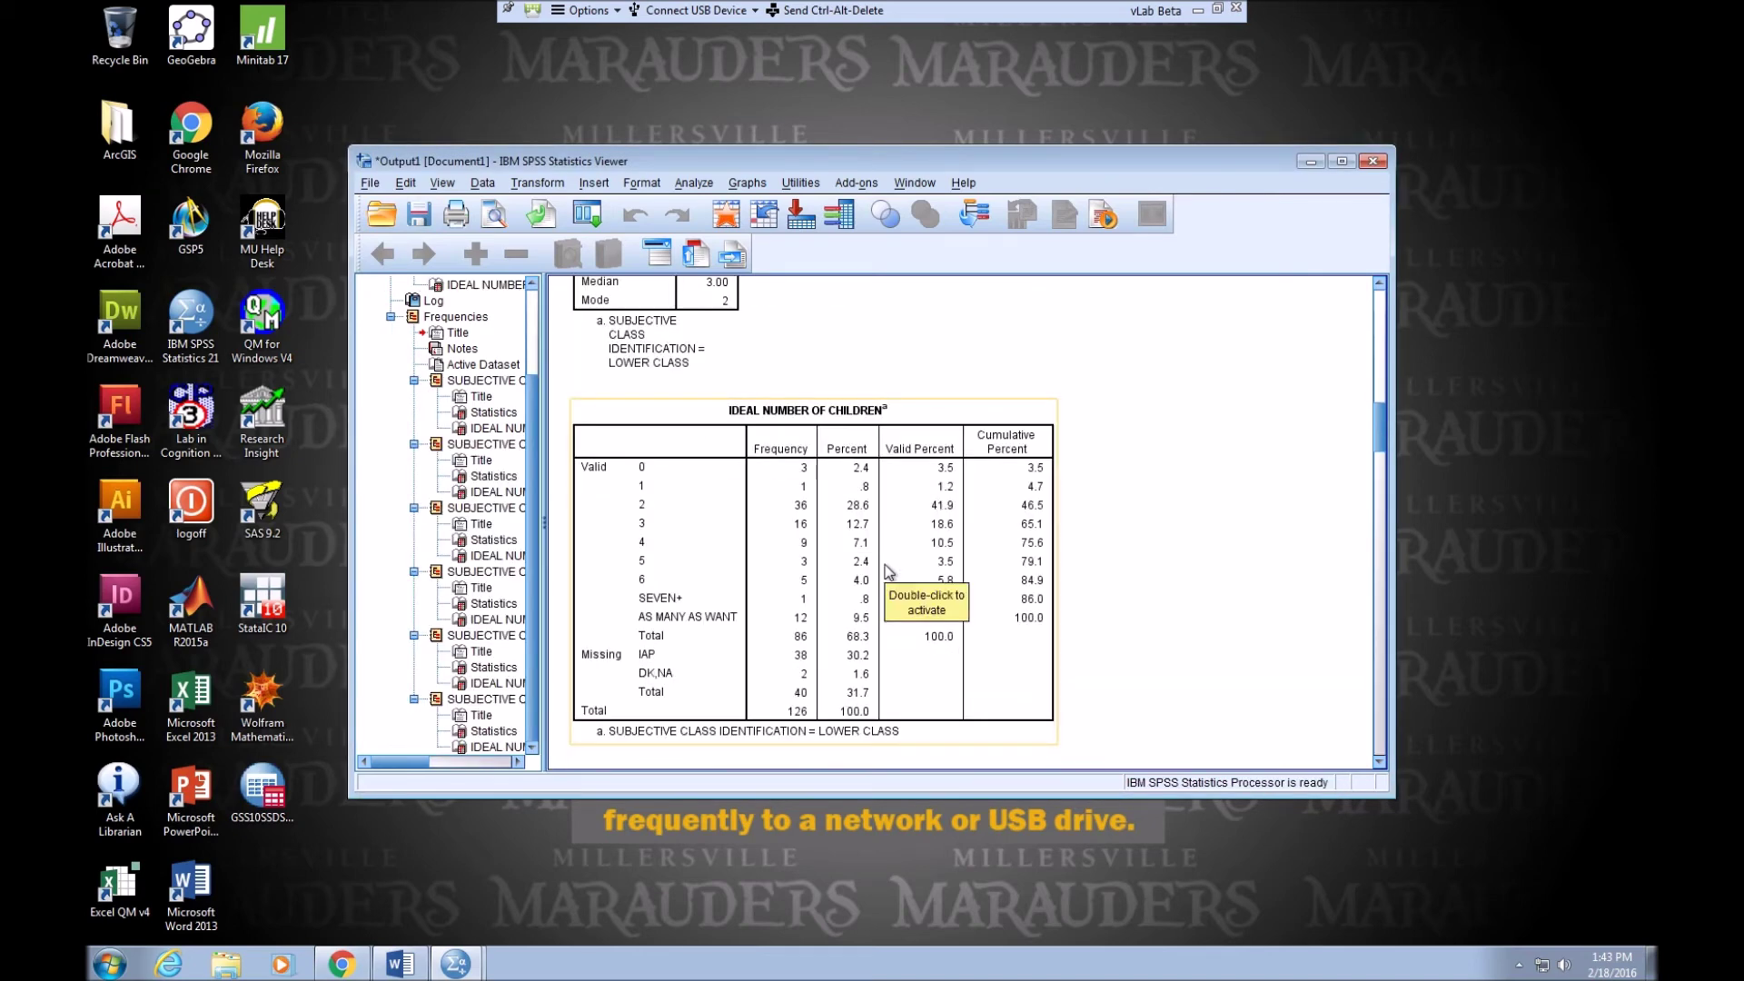
scroll(890, 567, "down", 15)
scroll(889, 556, "down", 12)
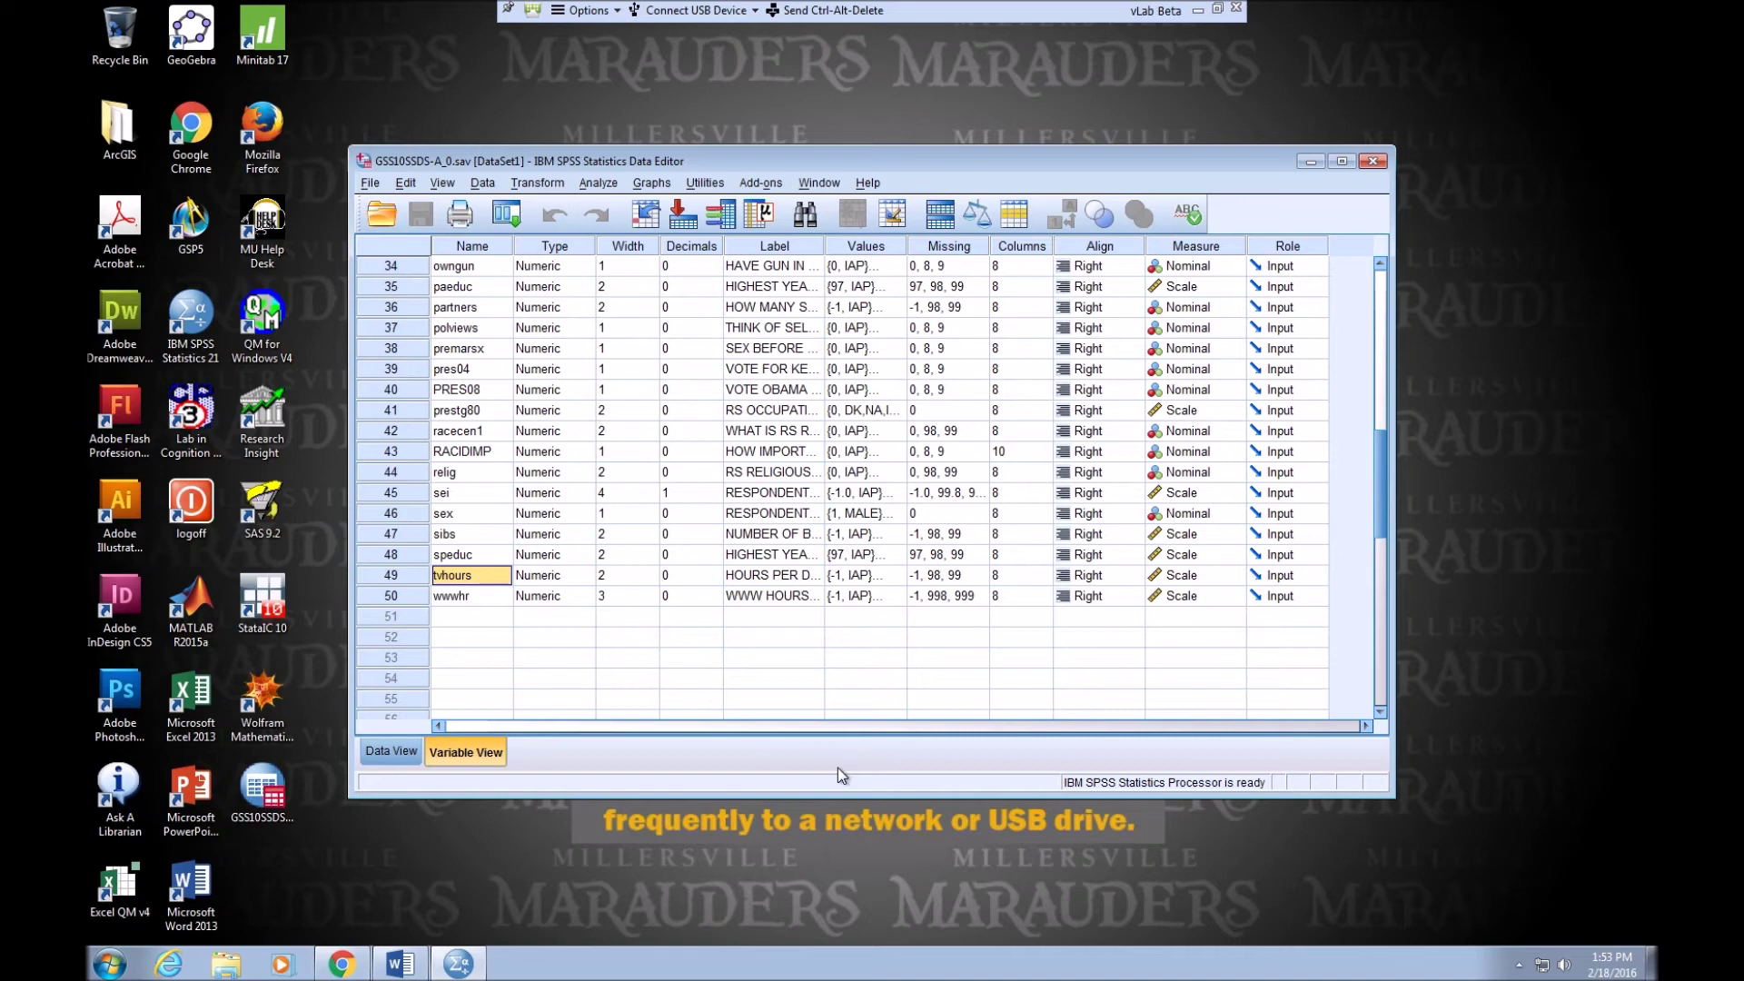
- Open the variable information from the Data Editor and view the details of abrape and tvhours
left_click(692, 182)
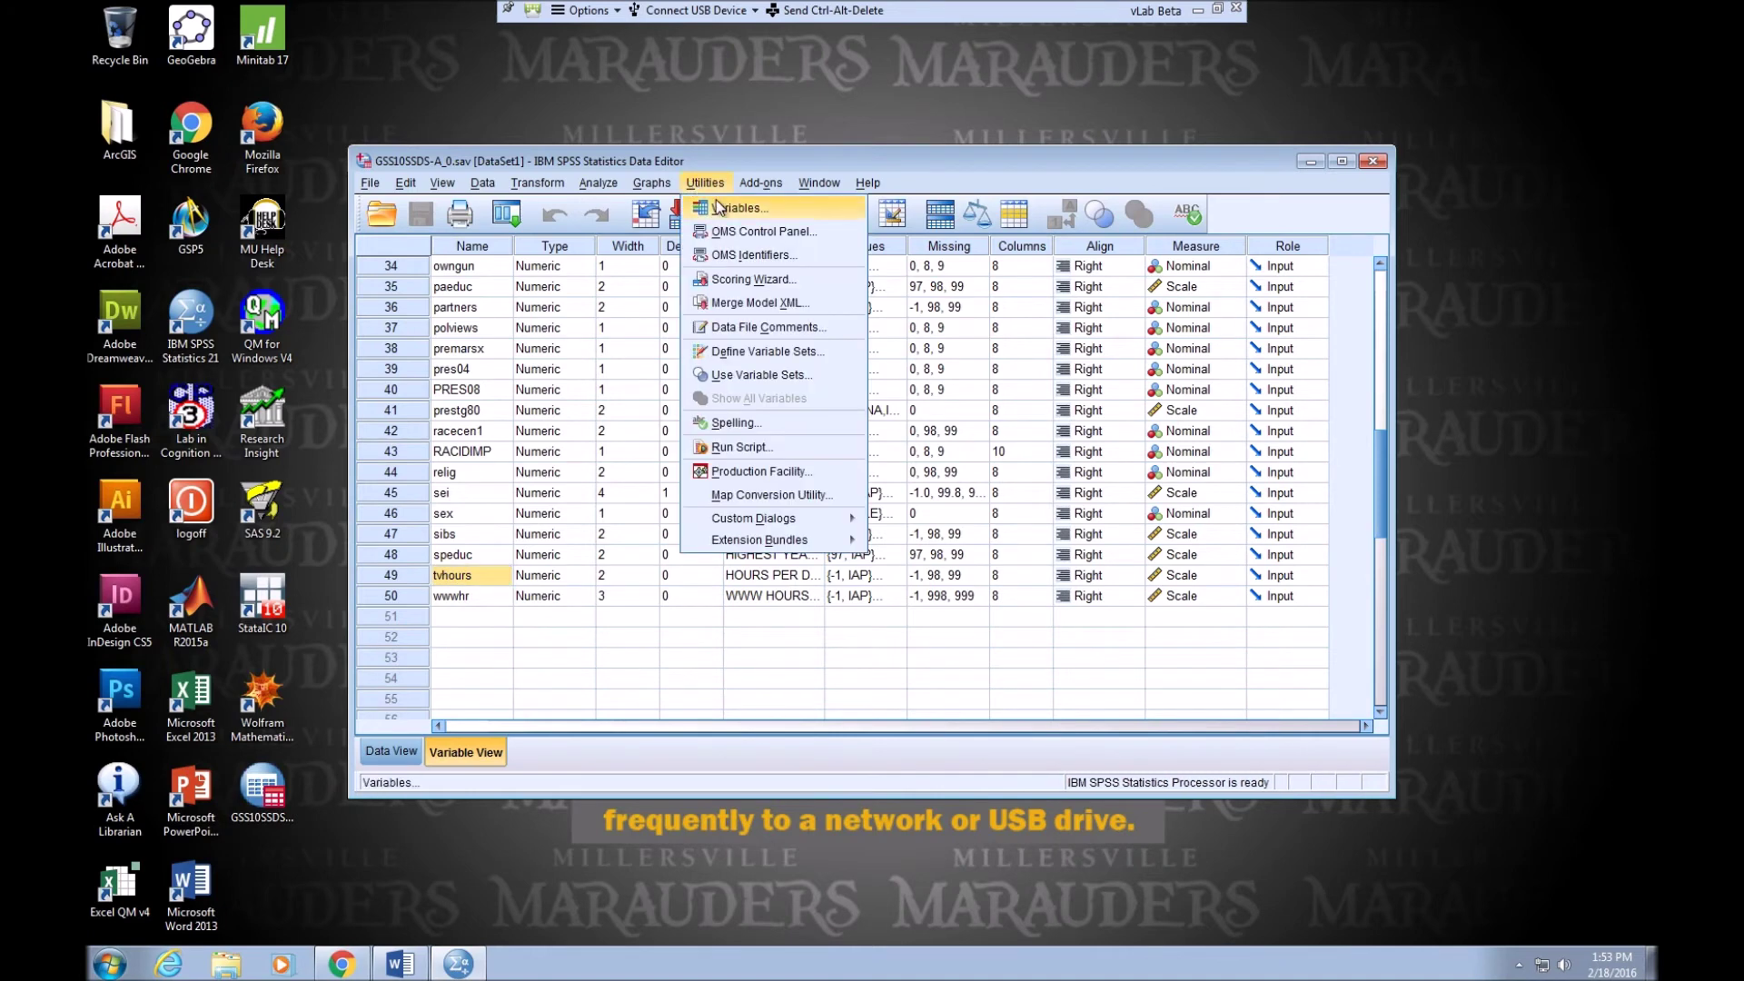
left_click(721, 204)
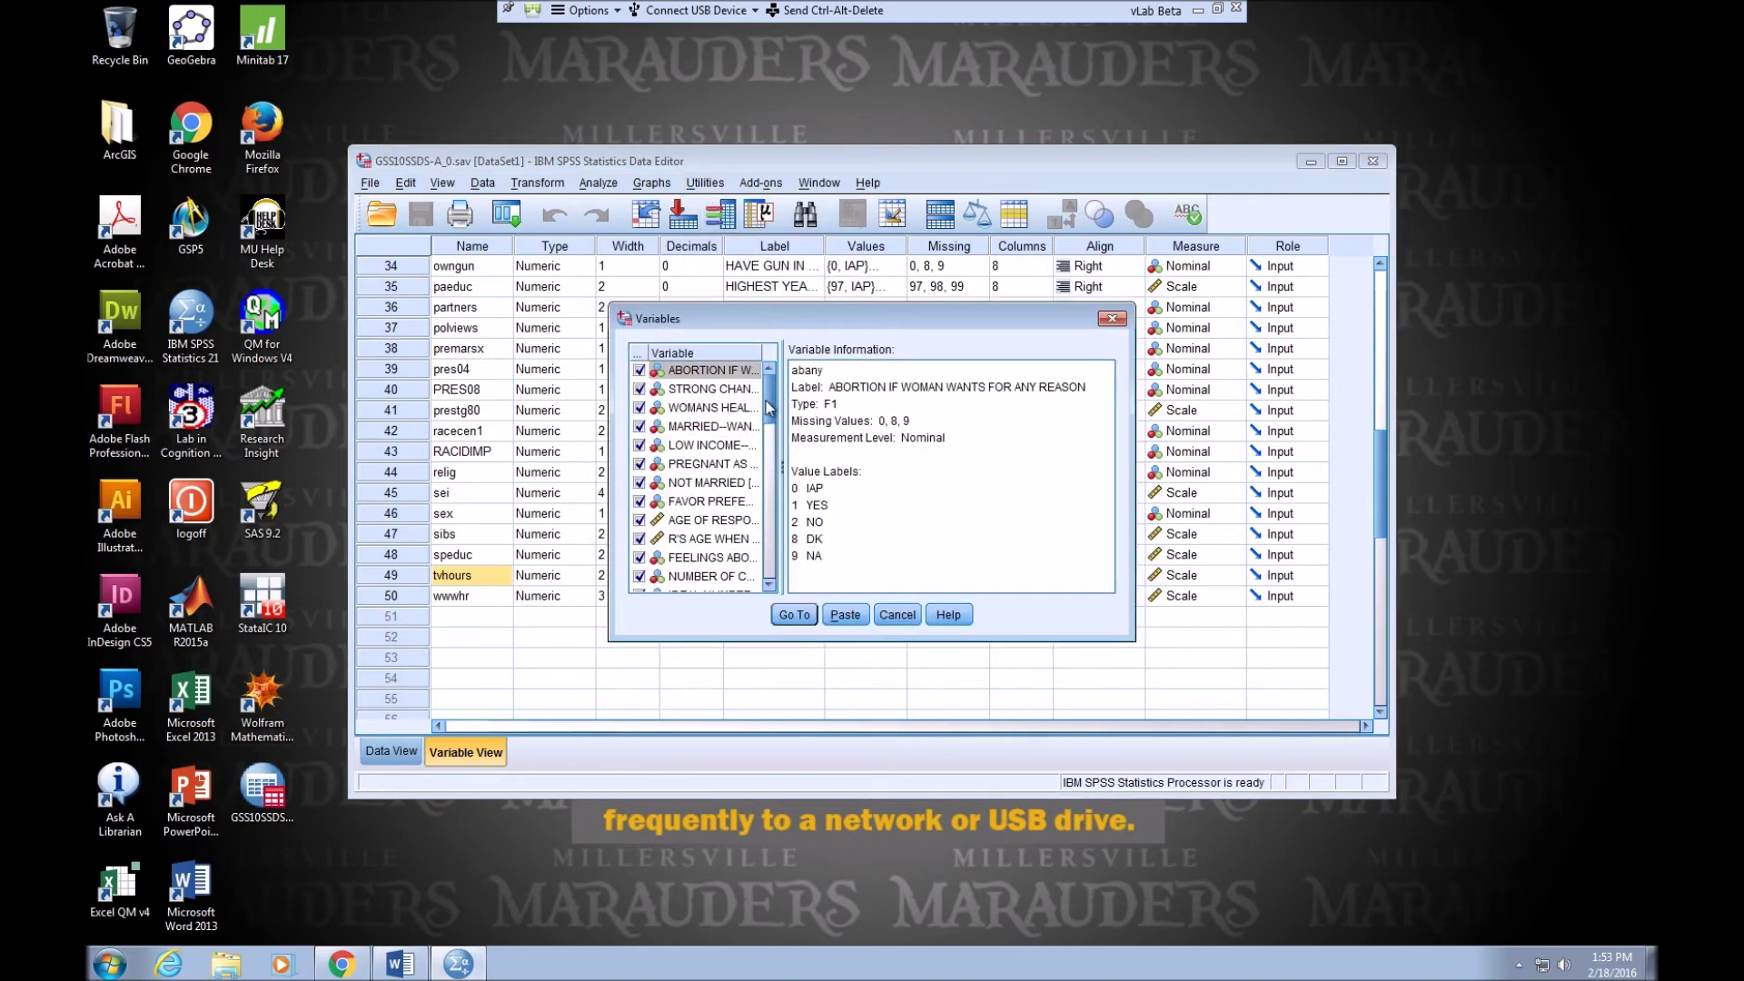
left_click(694, 468)
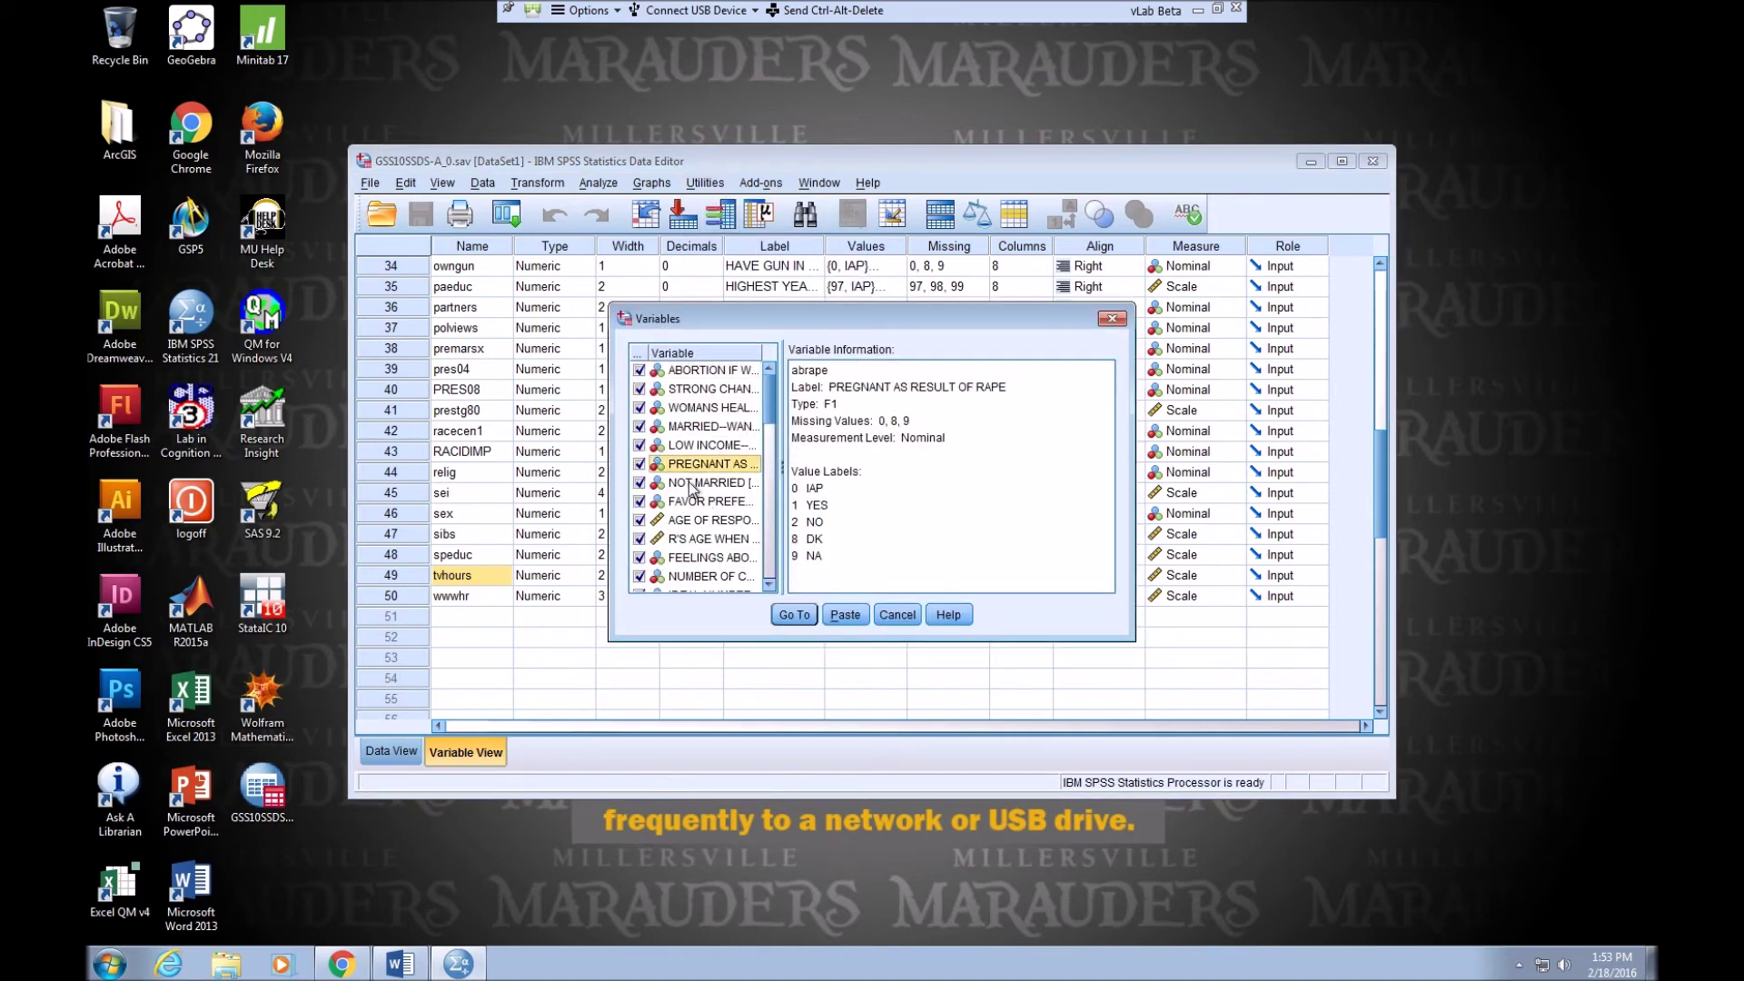
scroll(692, 498, "down", 3)
left_click_drag(776, 450, 767, 585)
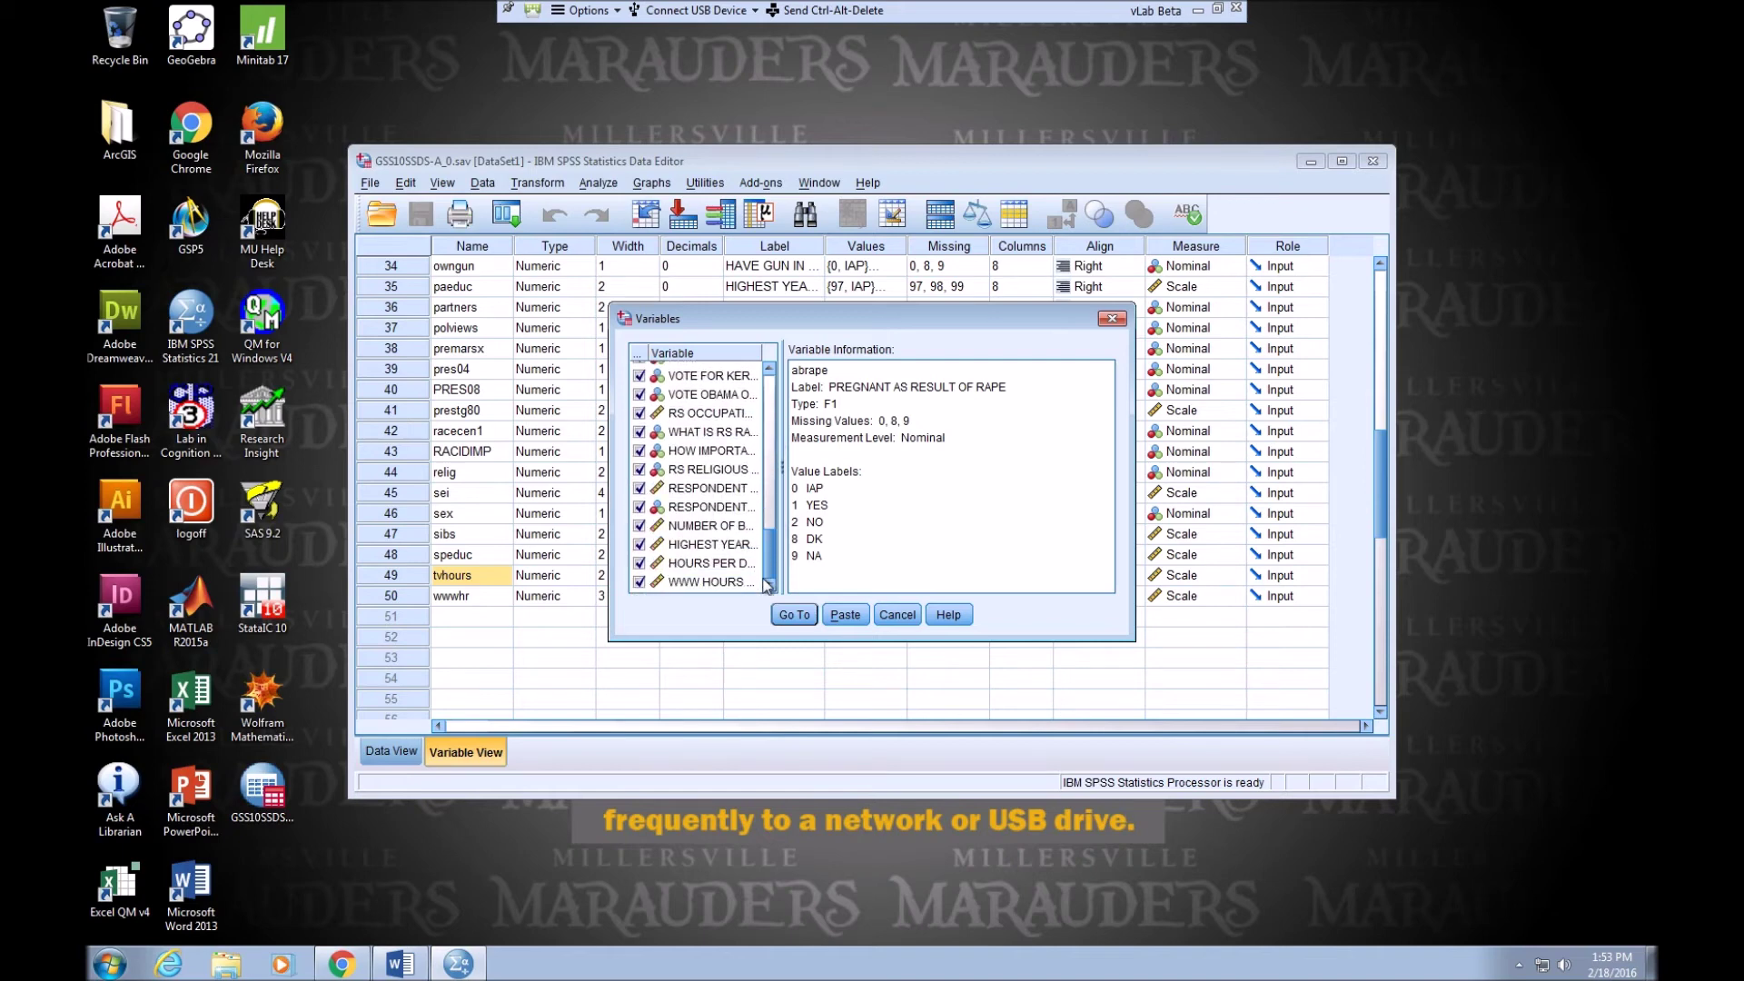
left_click(684, 564)
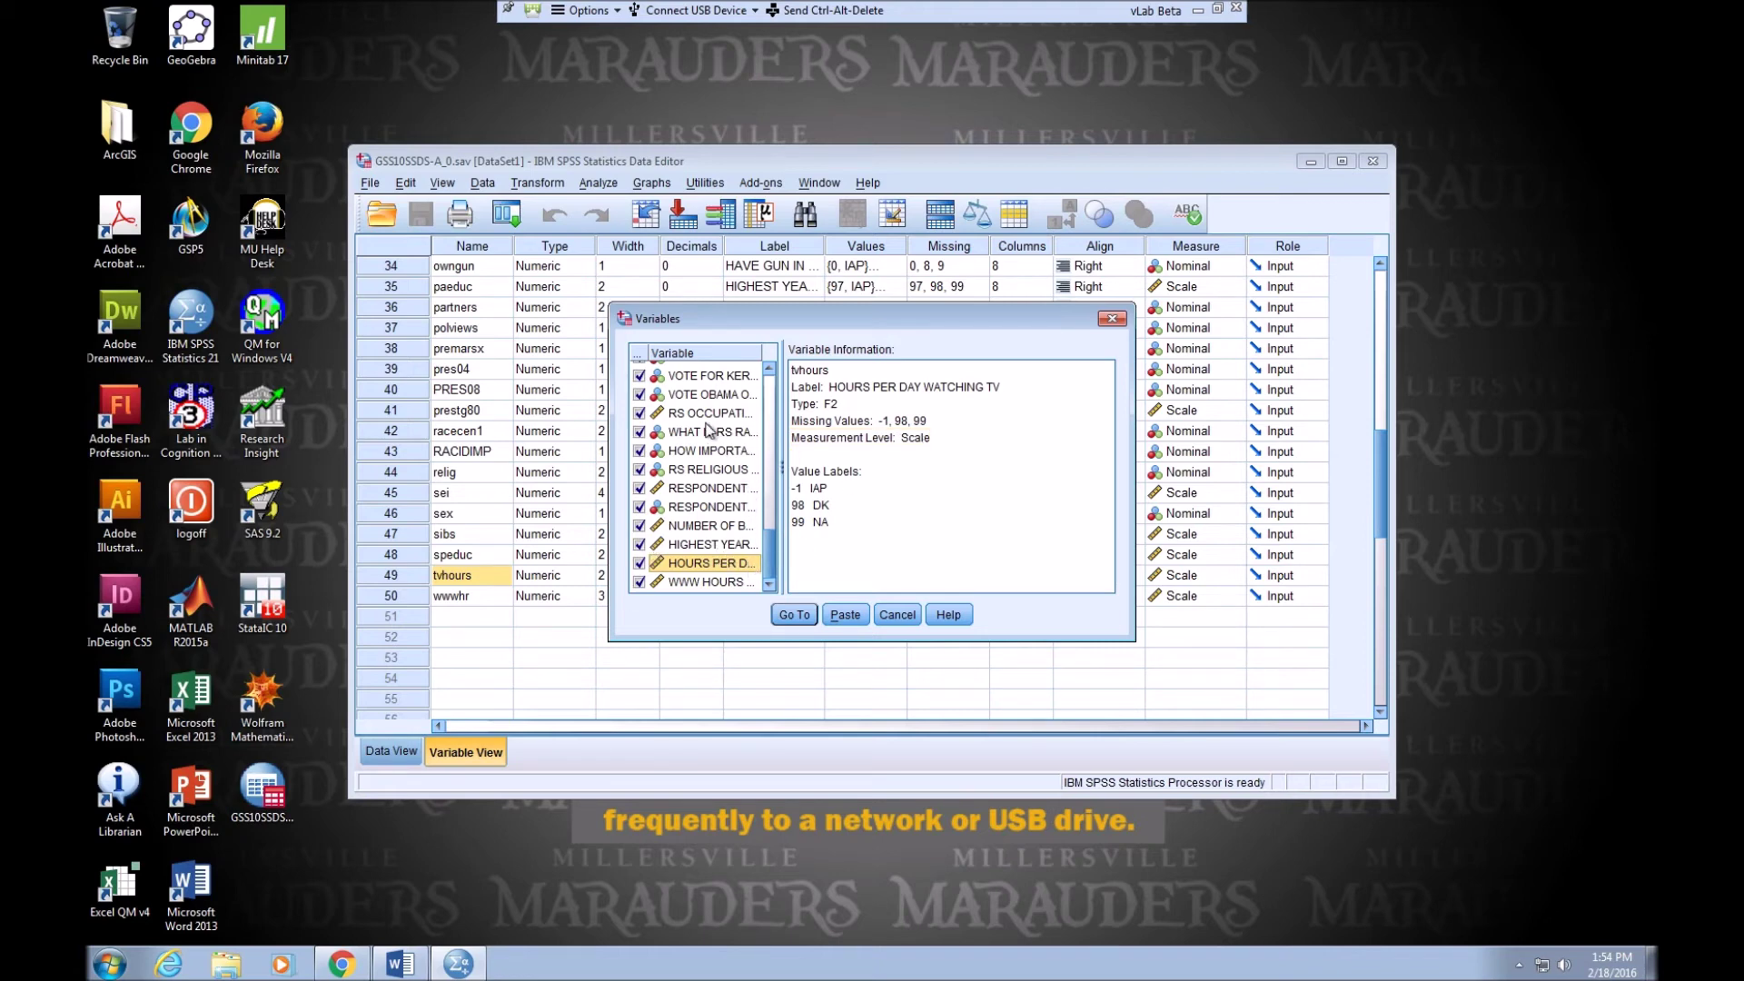
- Examine the measurement level and value labels of PRES08, pres04, premarsx, prestg80 and polviews
left_click(713, 393)
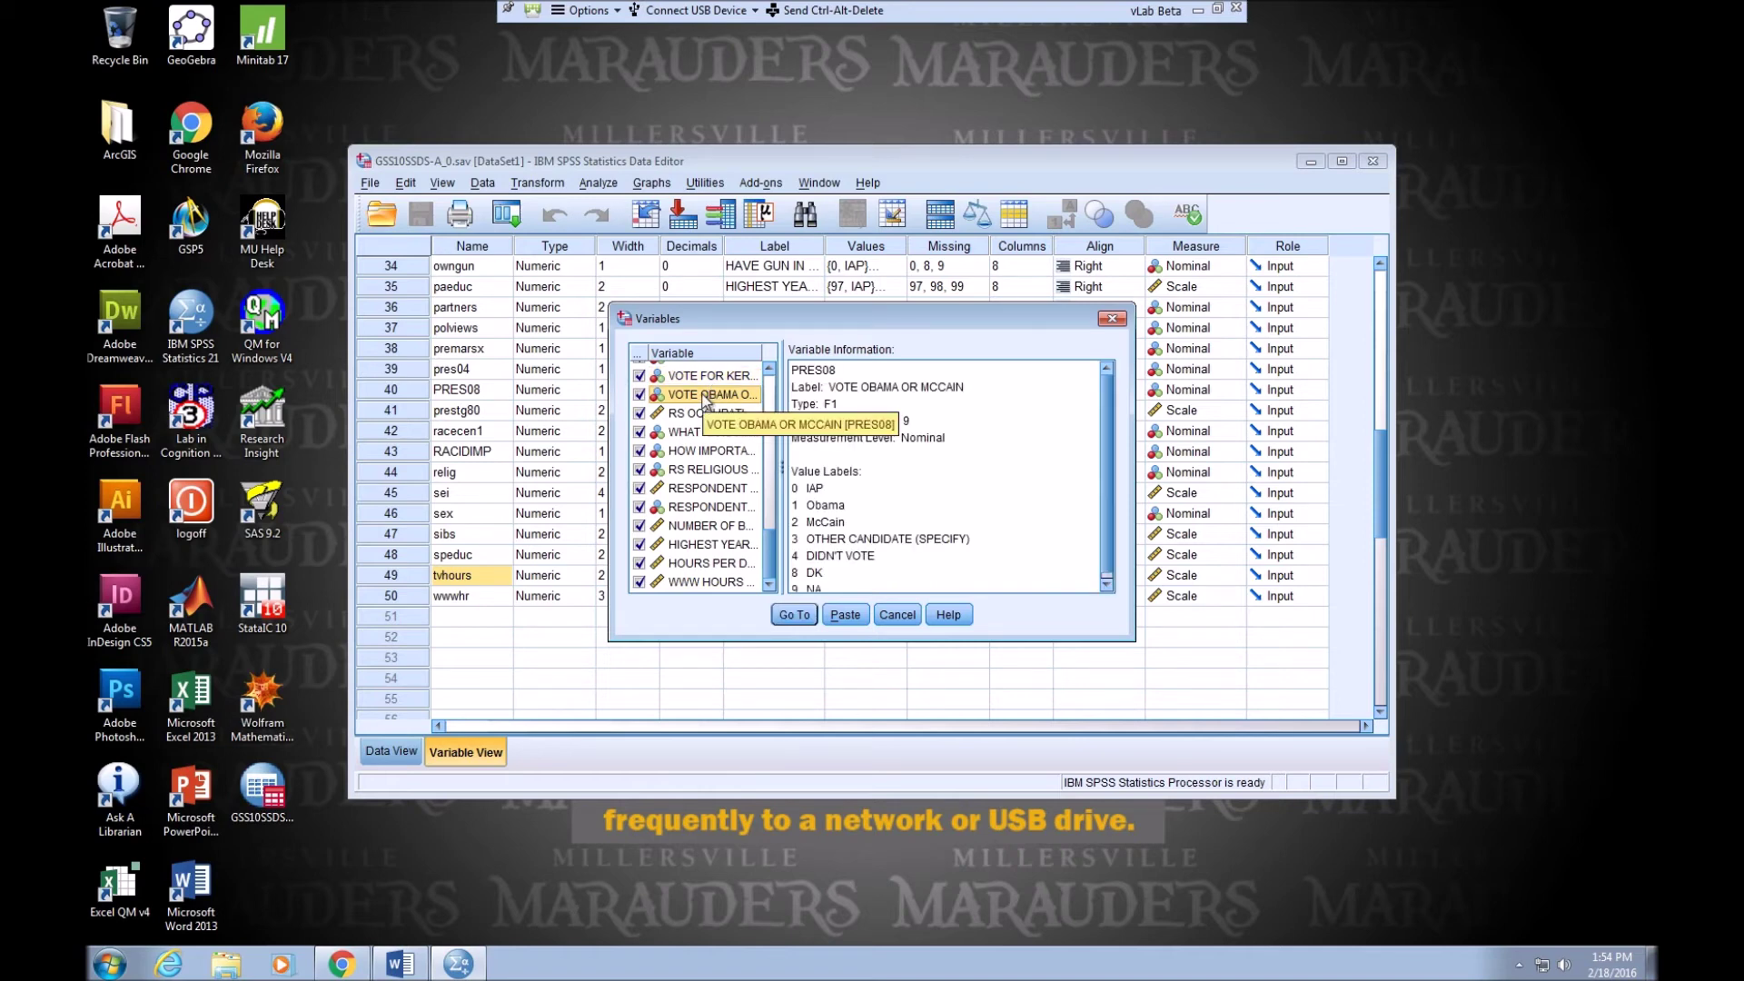
scroll(704, 400, "up", 1)
left_click(709, 426)
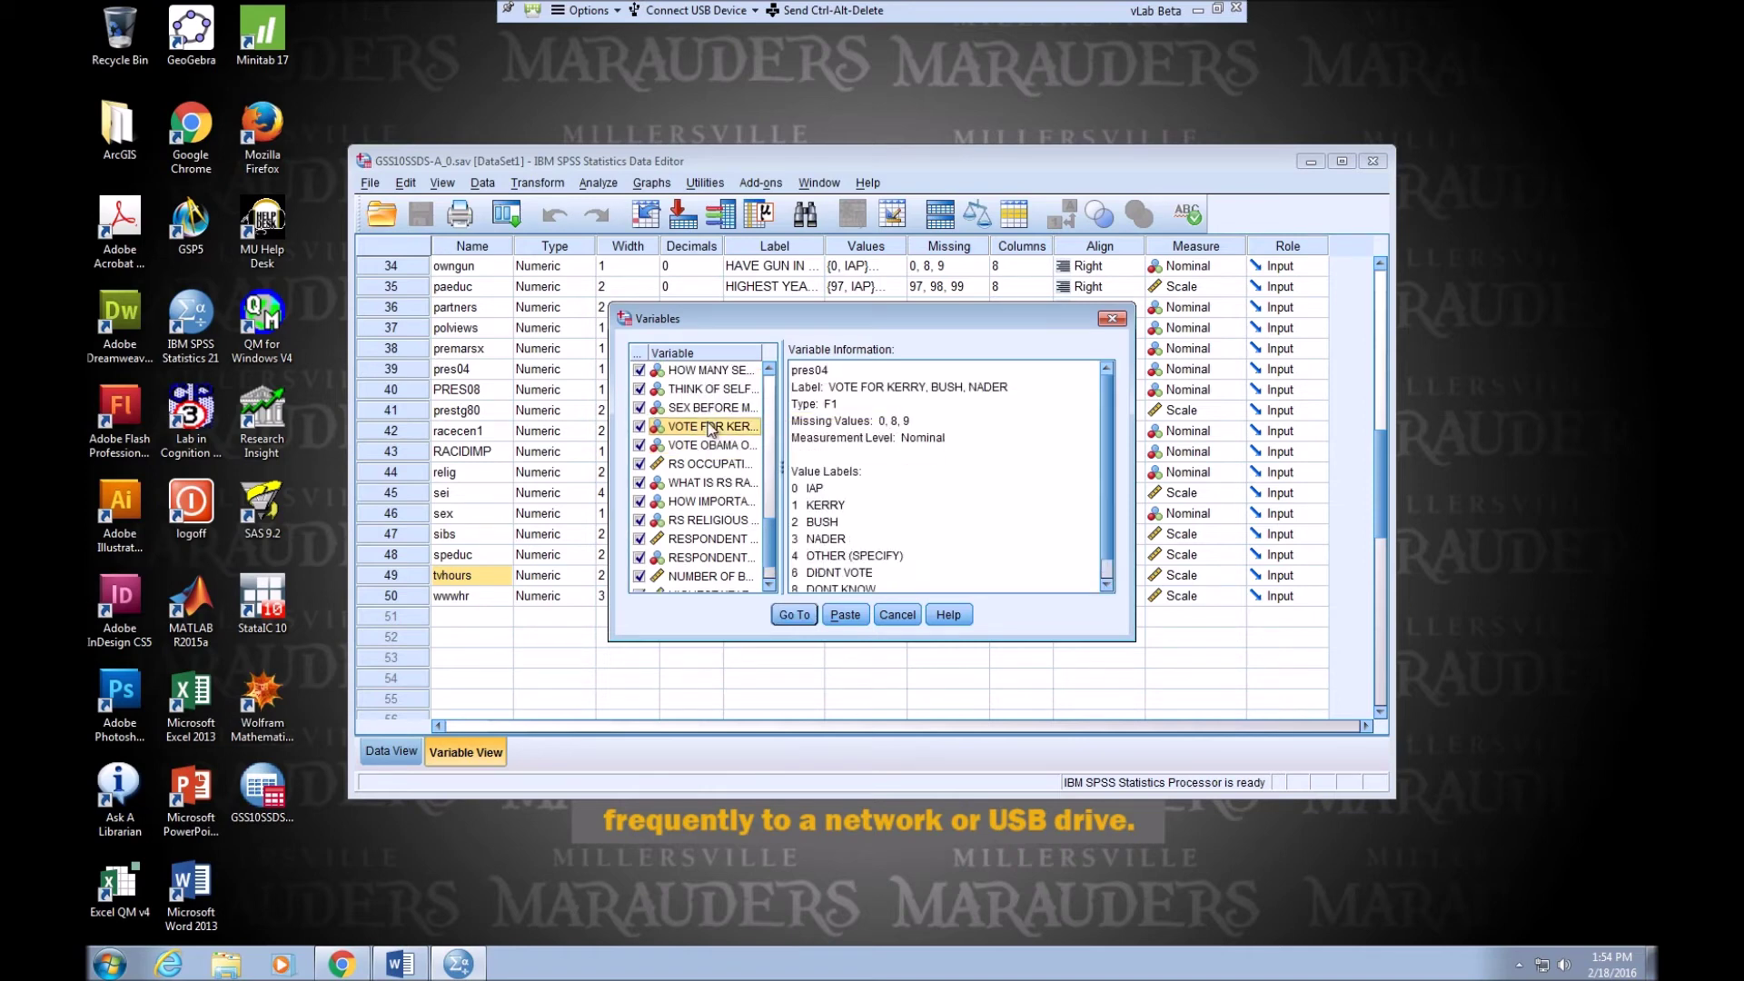
left_click(721, 411)
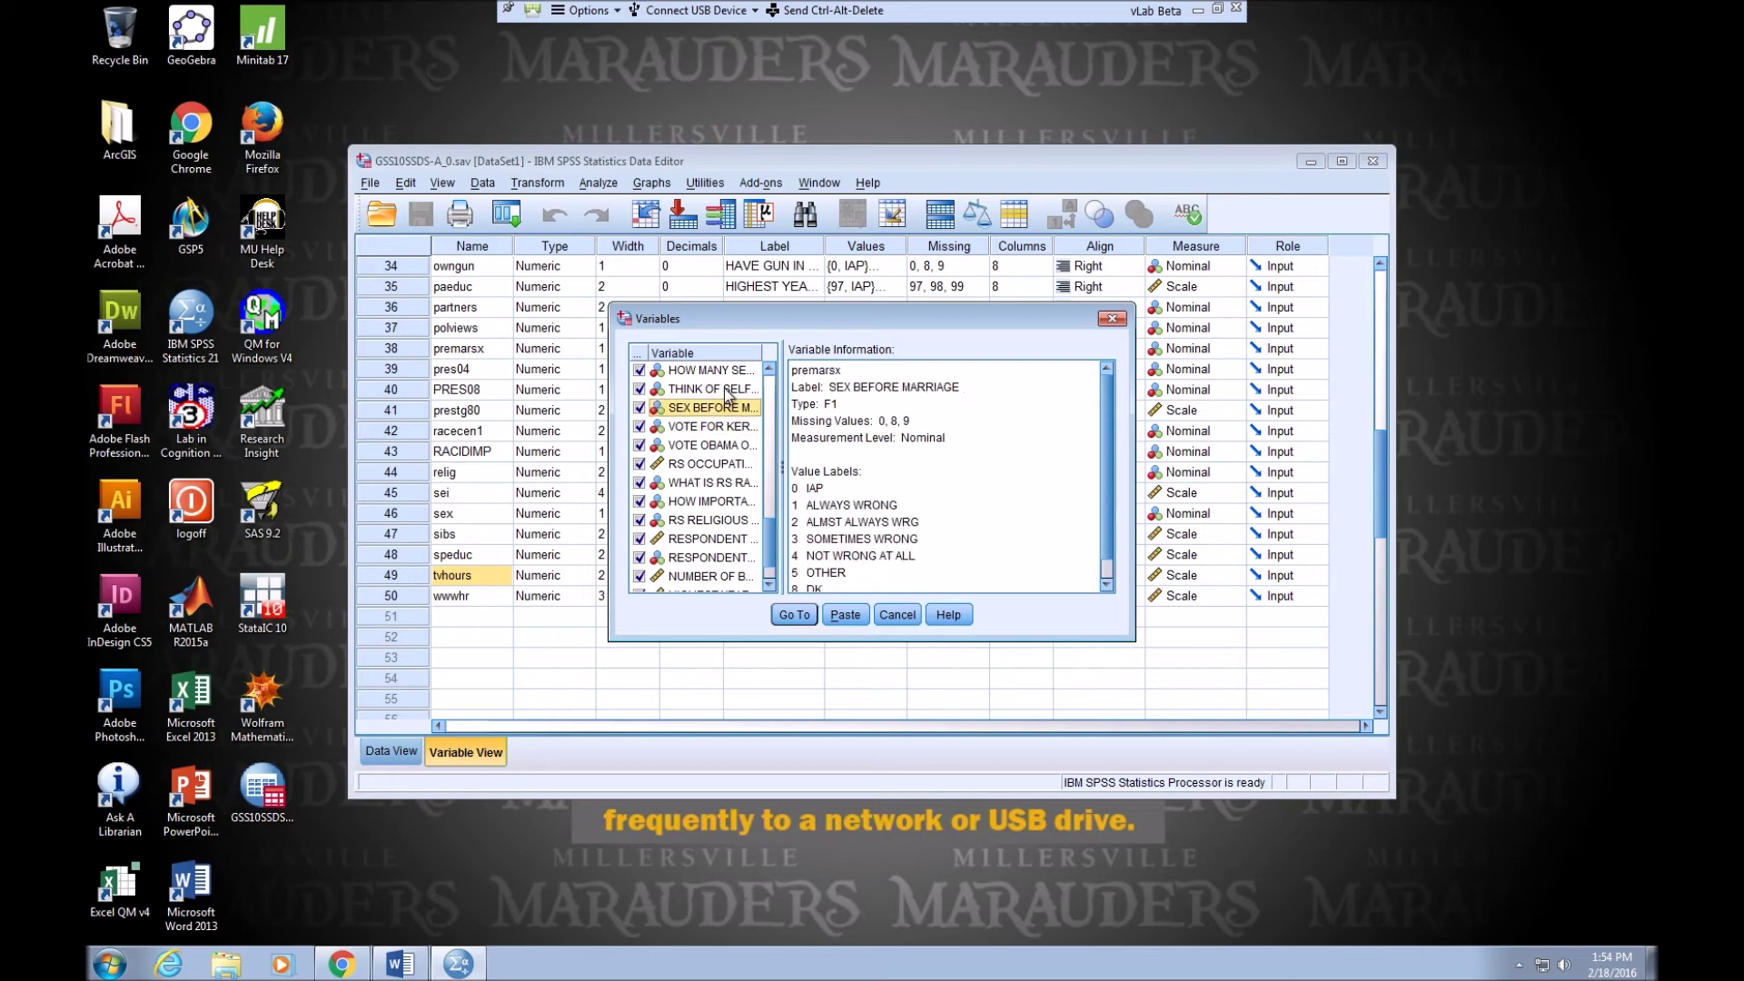
left_click(713, 464)
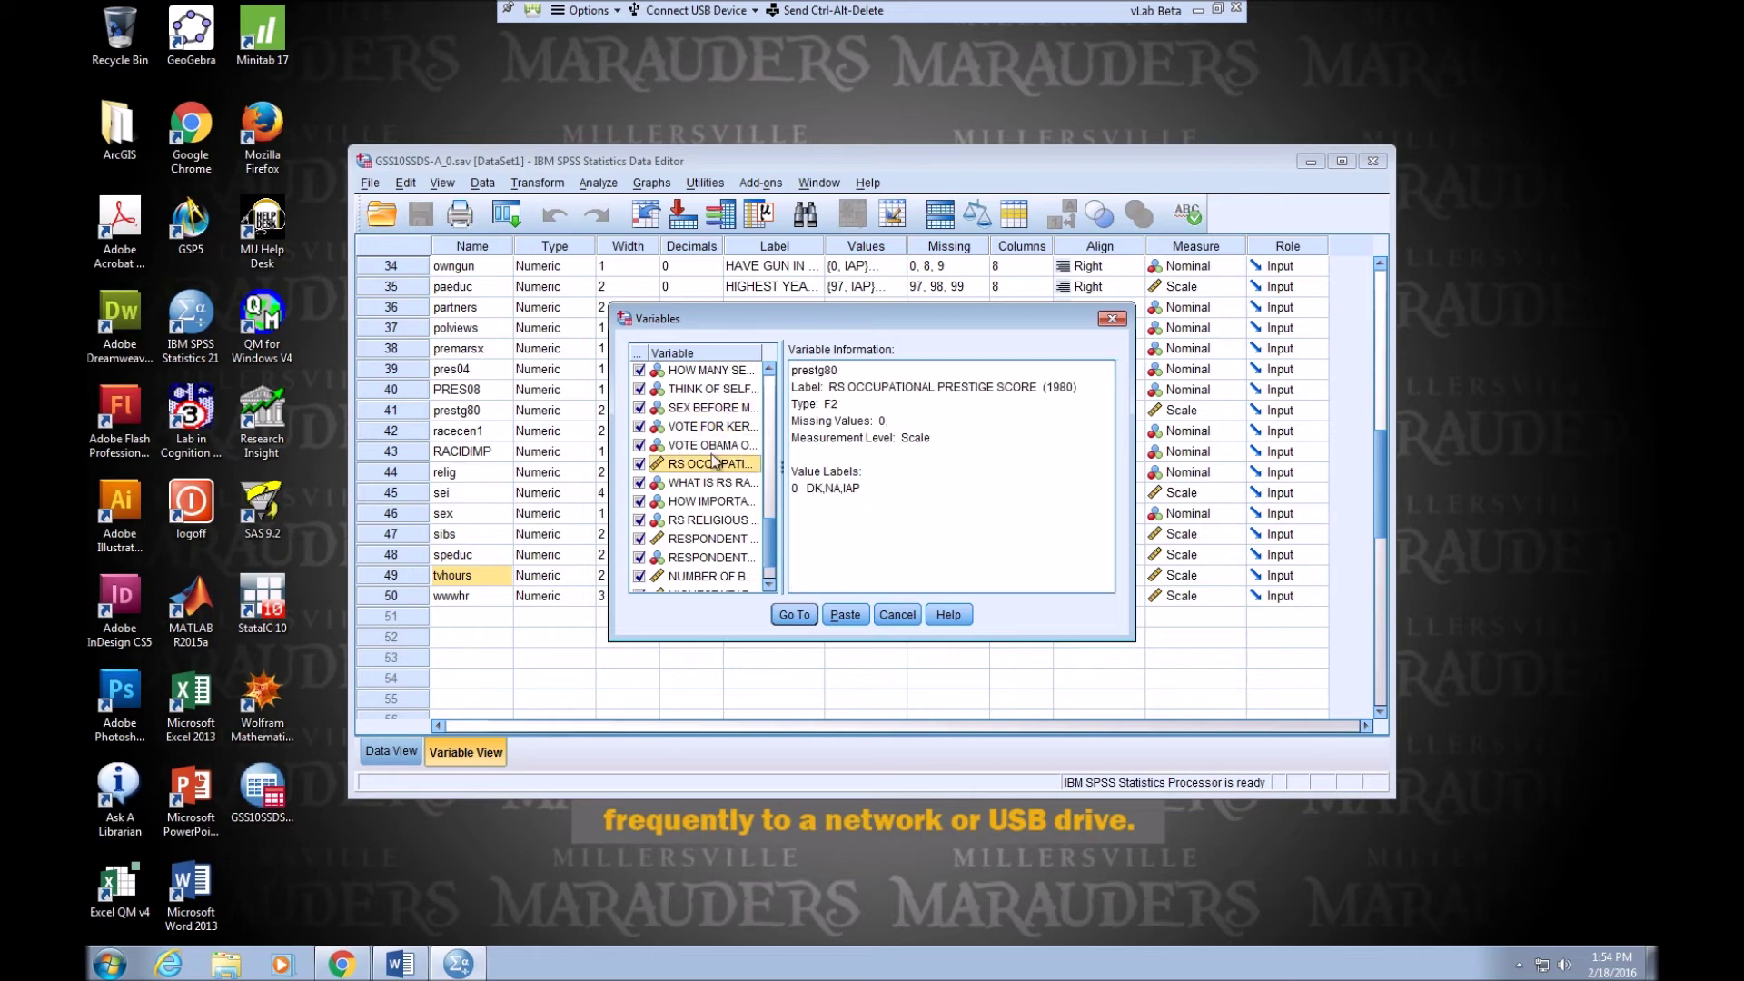
left_click(712, 445)
left_click(714, 425)
left_click(716, 408)
left_click(715, 396)
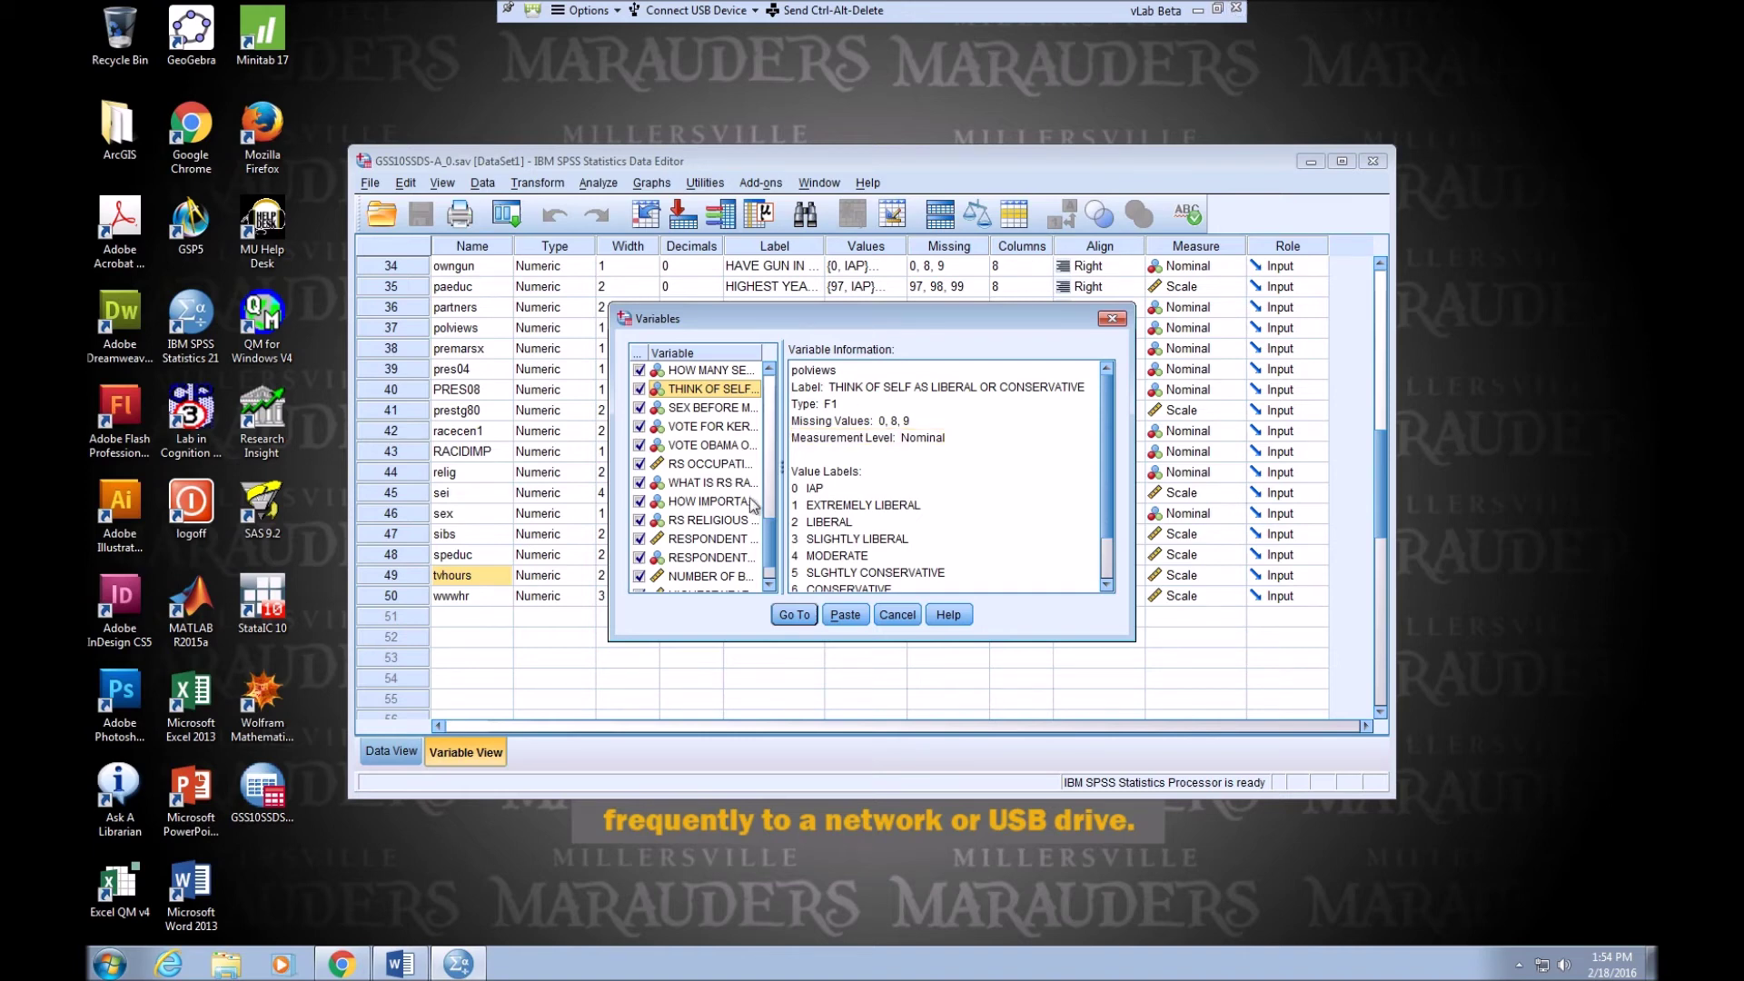
- Examine the measurement level and value labels of hrs1, partners and owngun
scroll(724, 492, "up", 6)
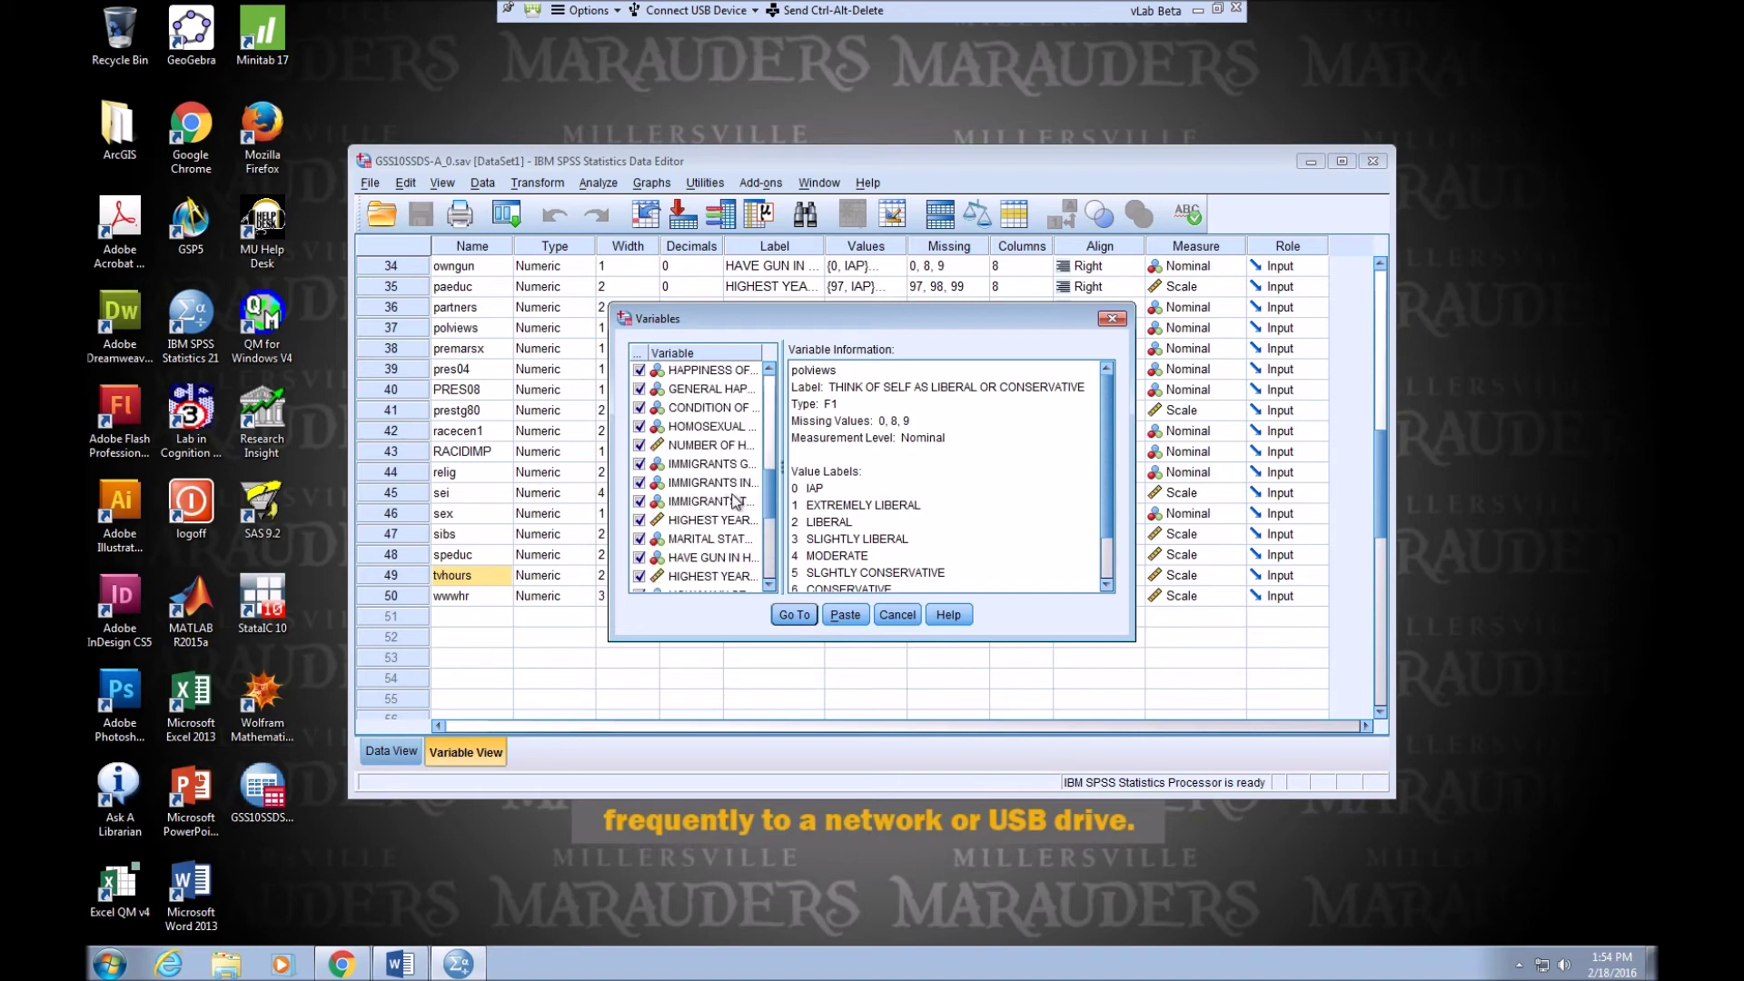
left_click(709, 447)
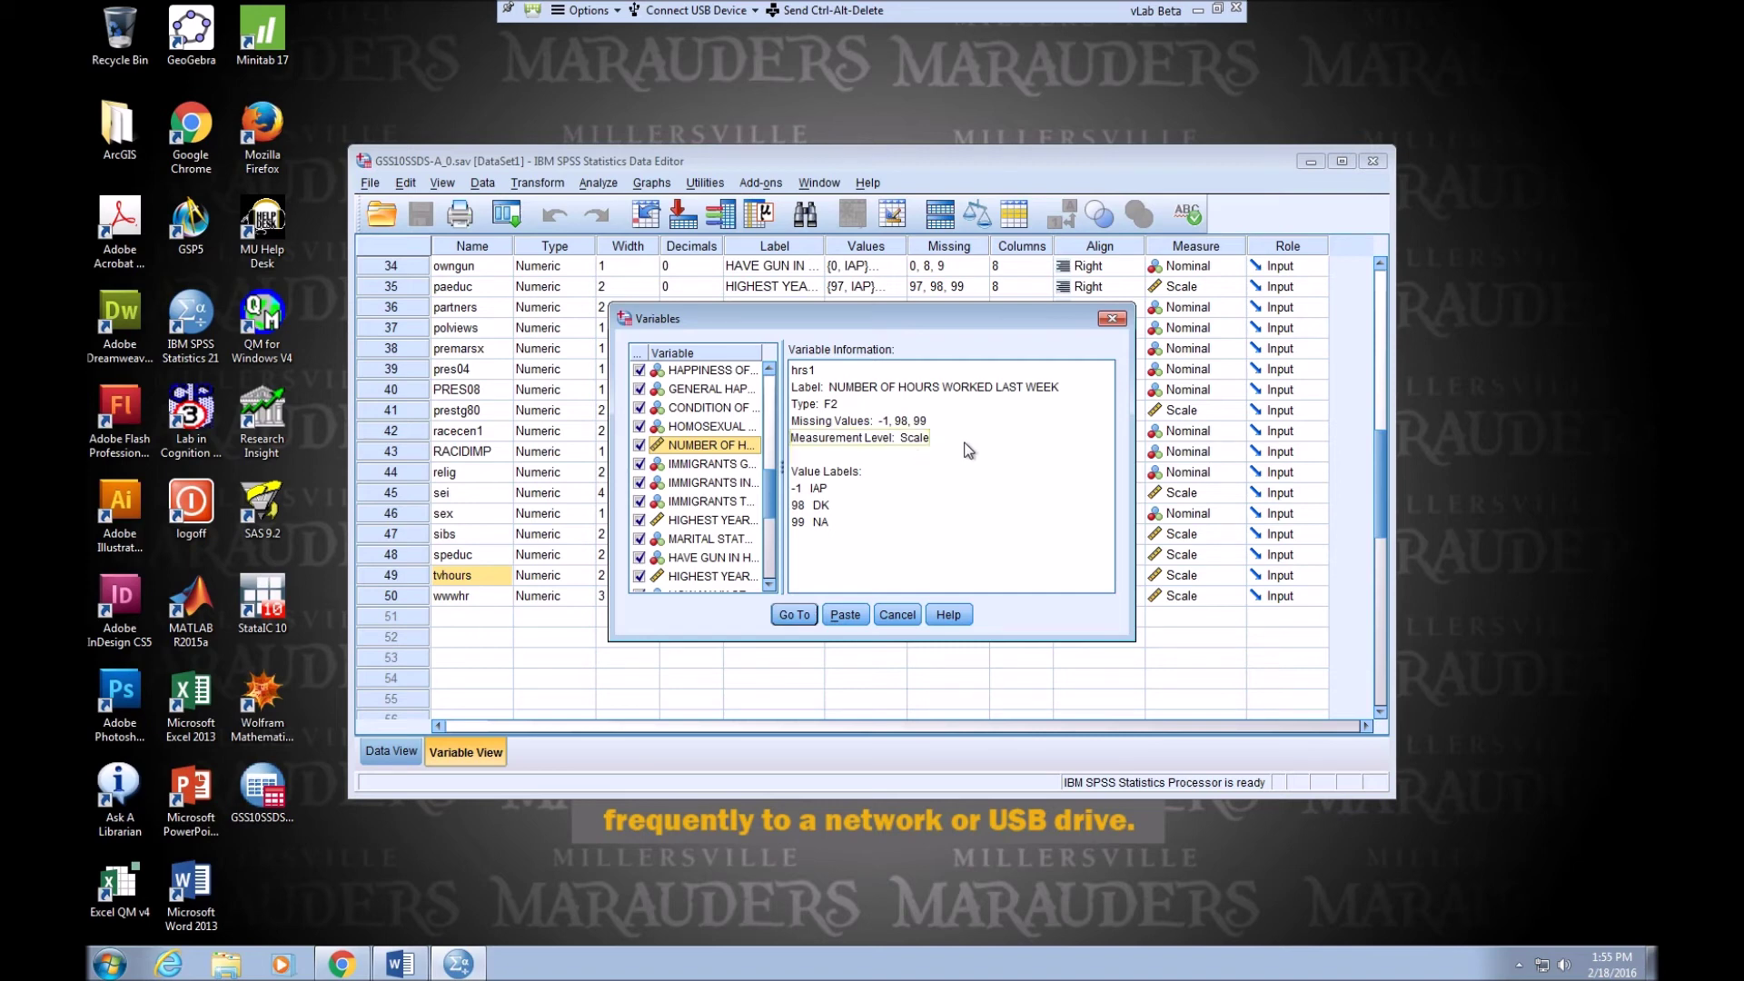
left_click_drag(771, 503, 788, 483)
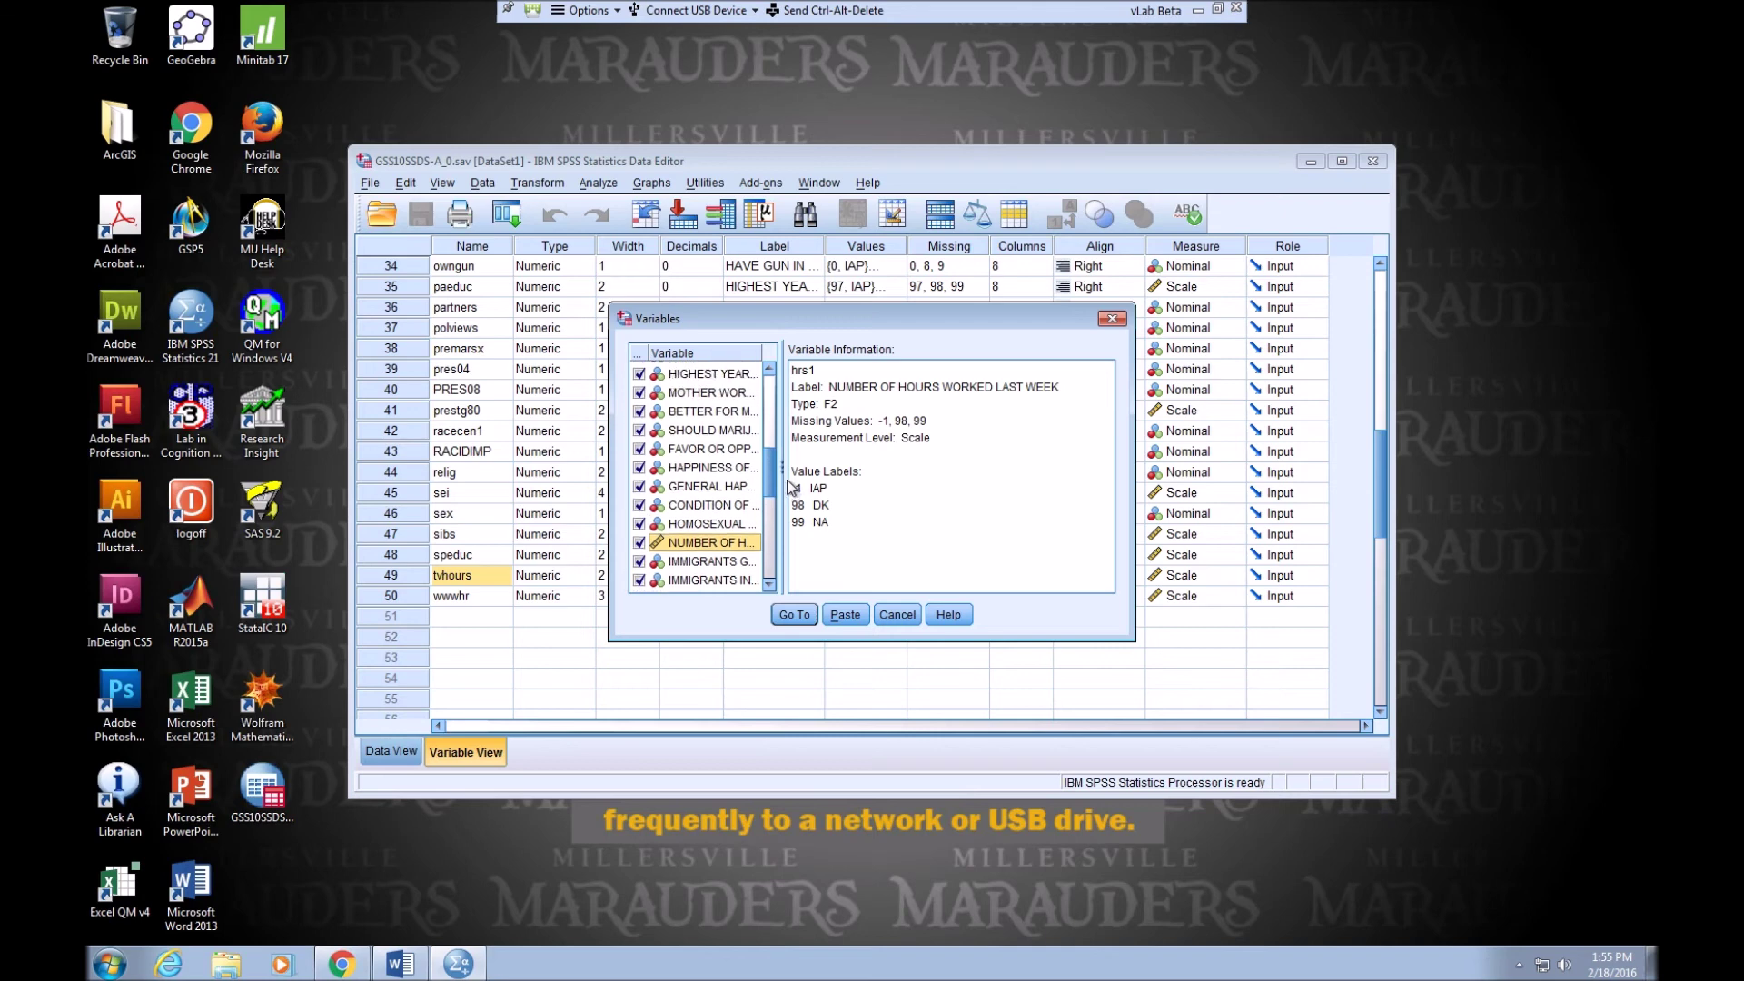
scroll(715, 538, "down", 2)
scroll(715, 543, "down", 2)
left_click(718, 539)
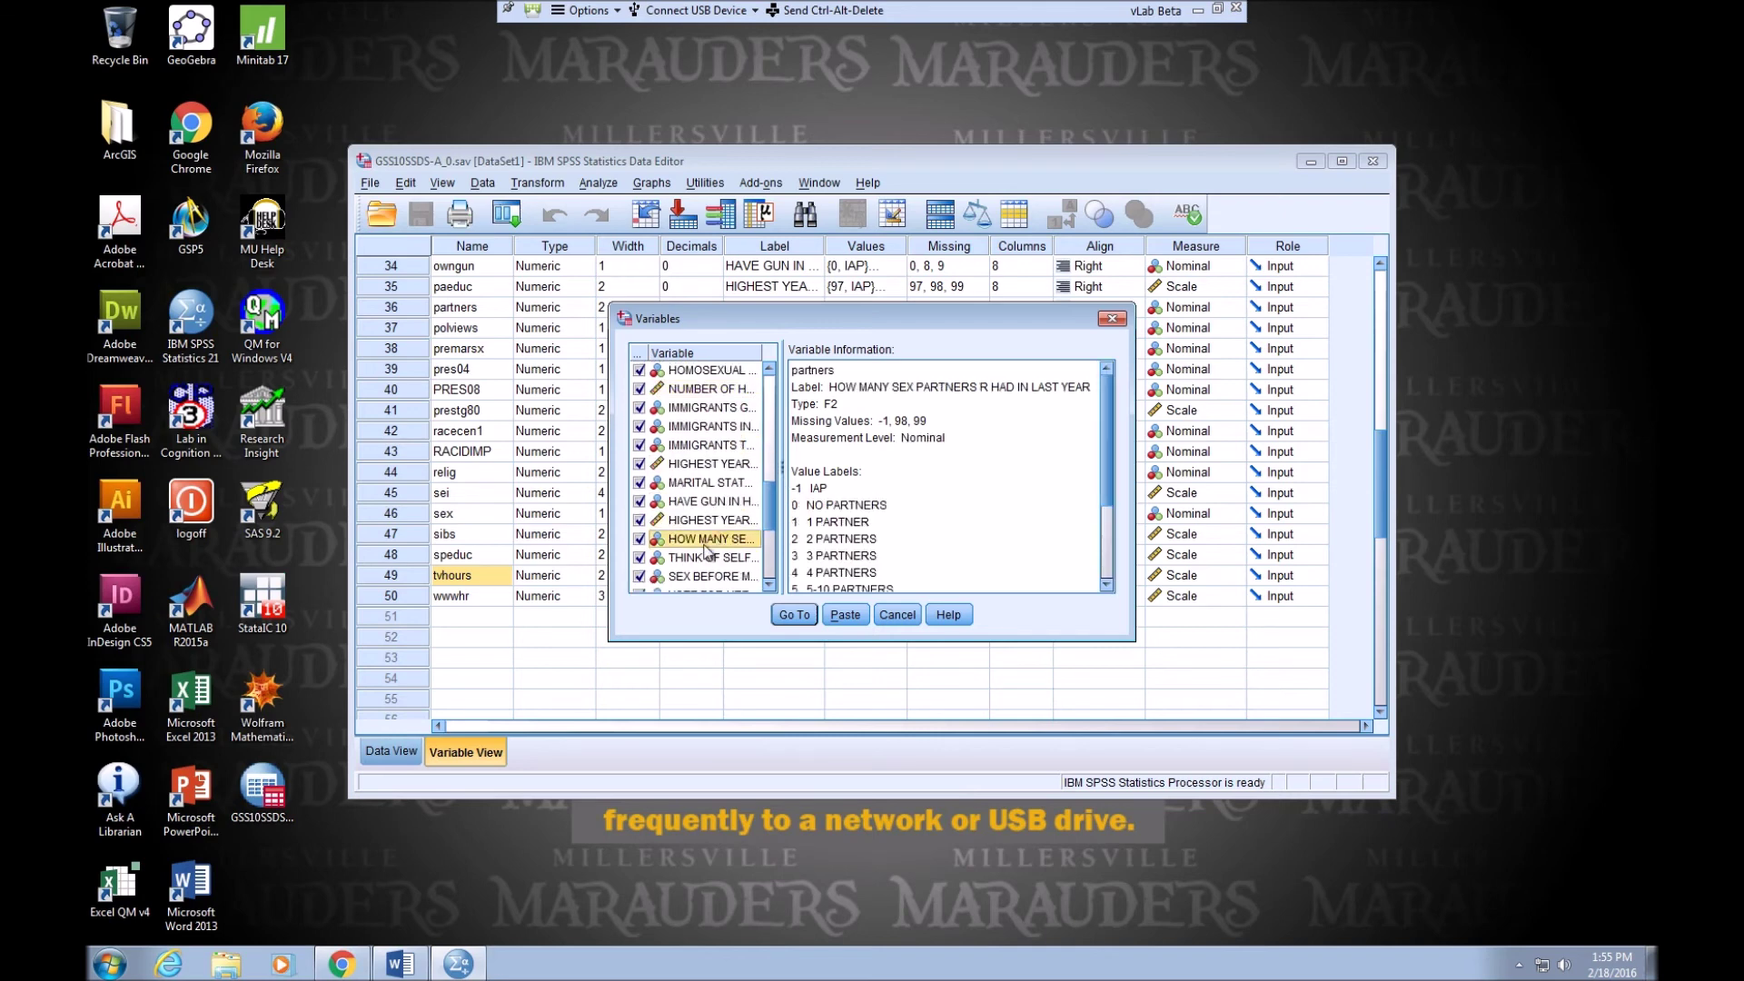
left_click(702, 501)
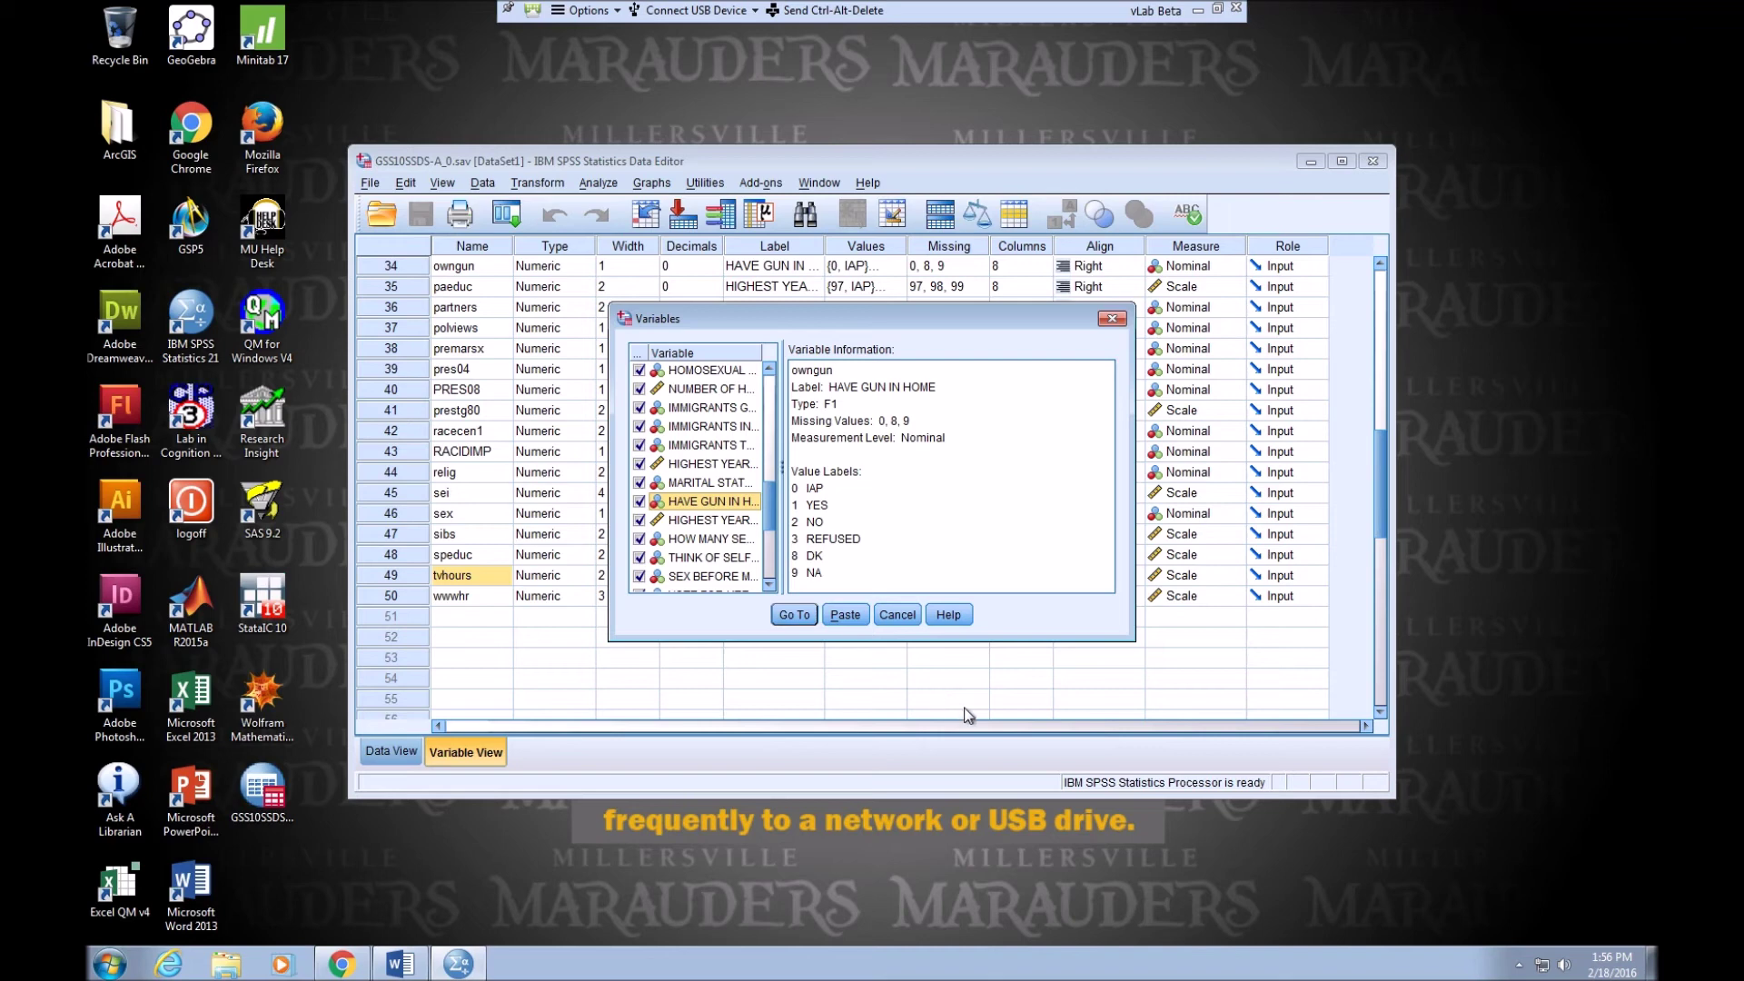
- Examine the measurement level and value labels of sex, relig, RACIDIMP and racecen1
scroll(718, 543, "down", 4)
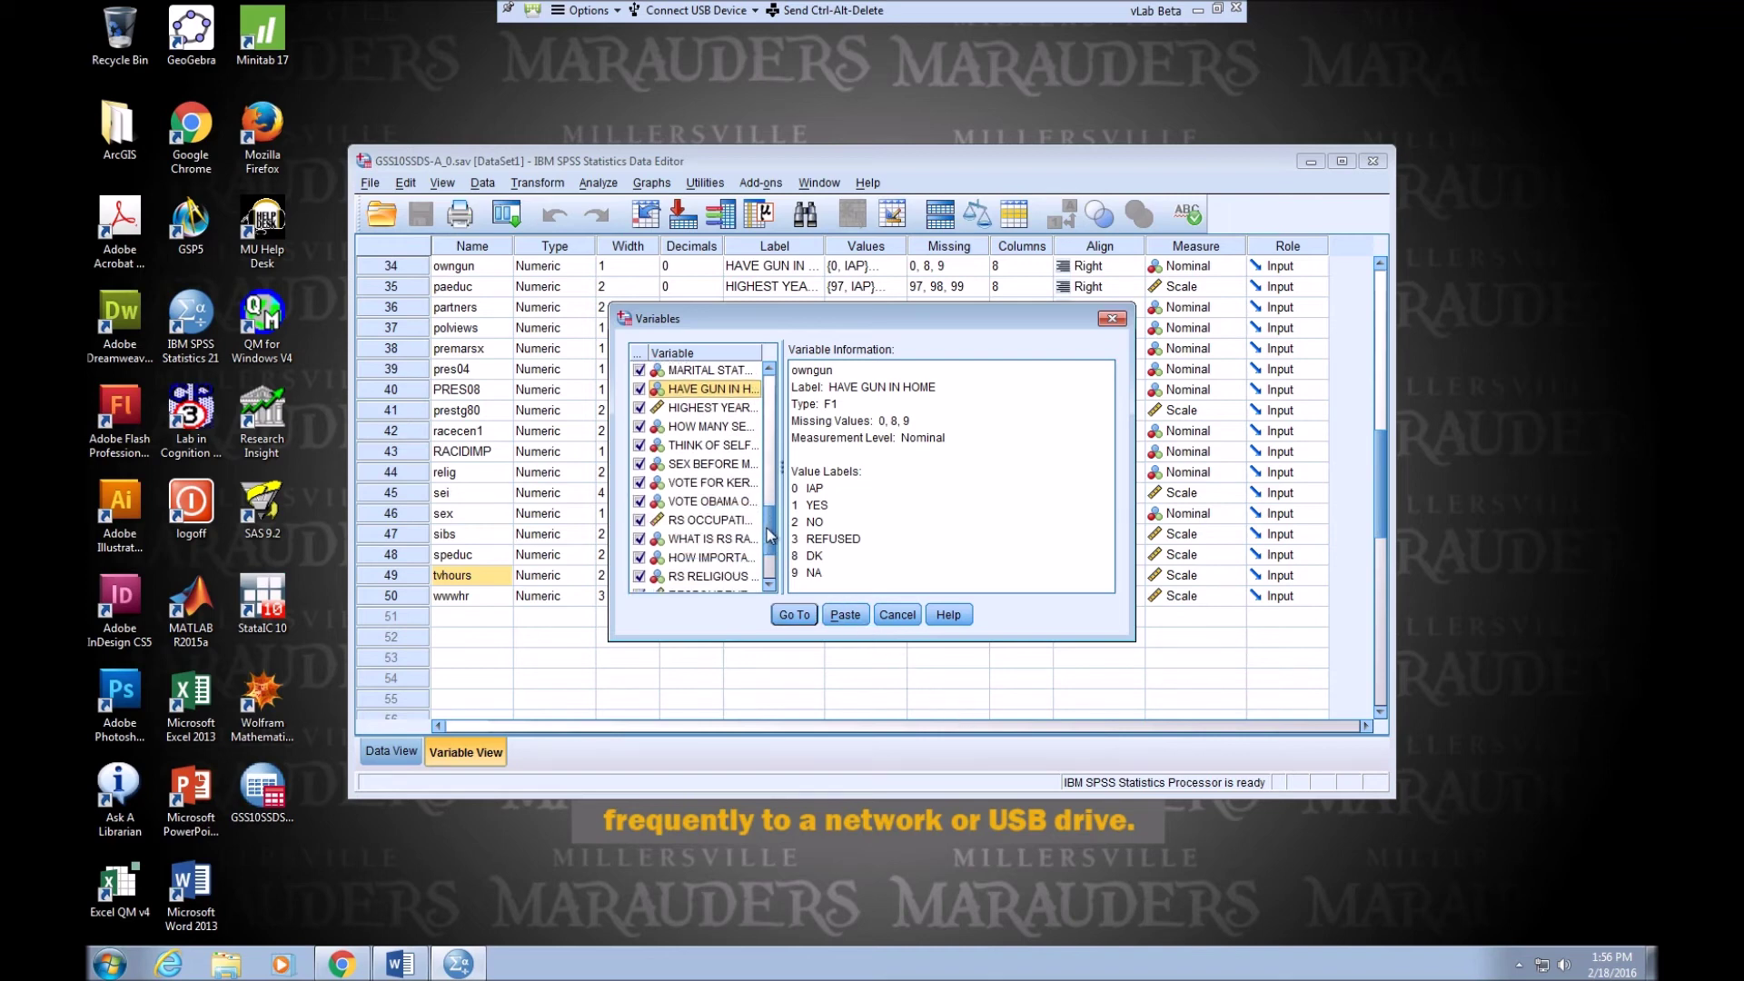
left_click(718, 539)
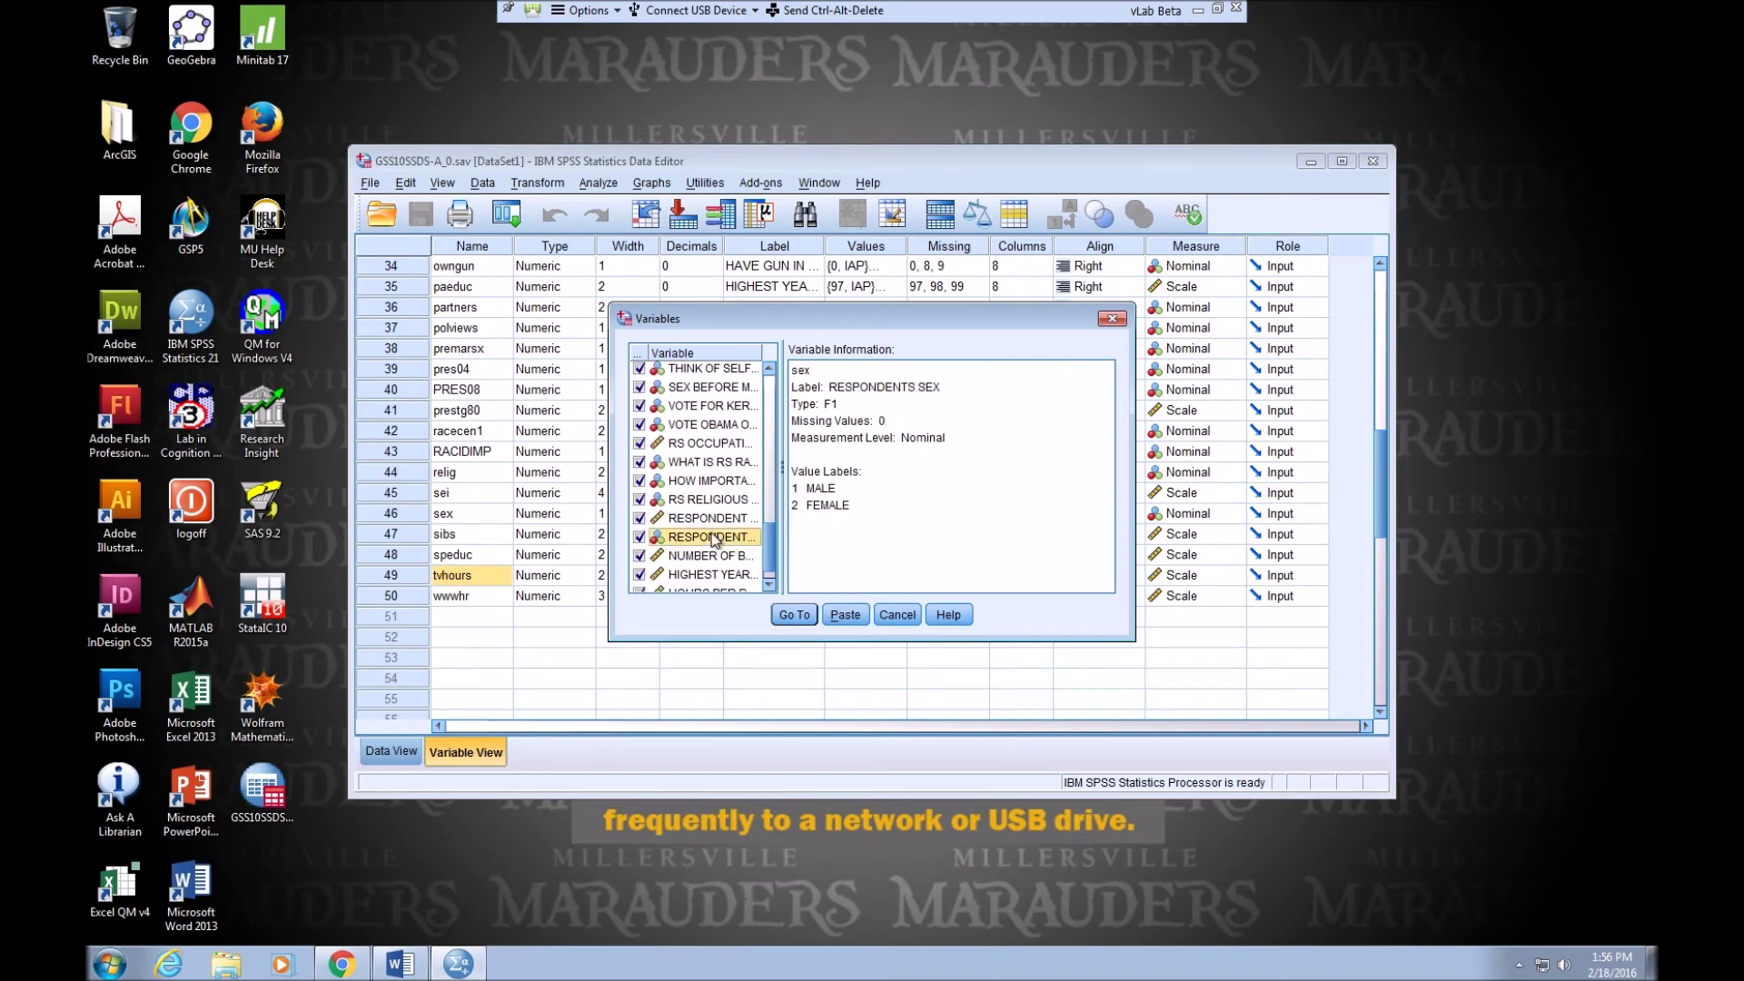
left_click(706, 498)
left_click(703, 481)
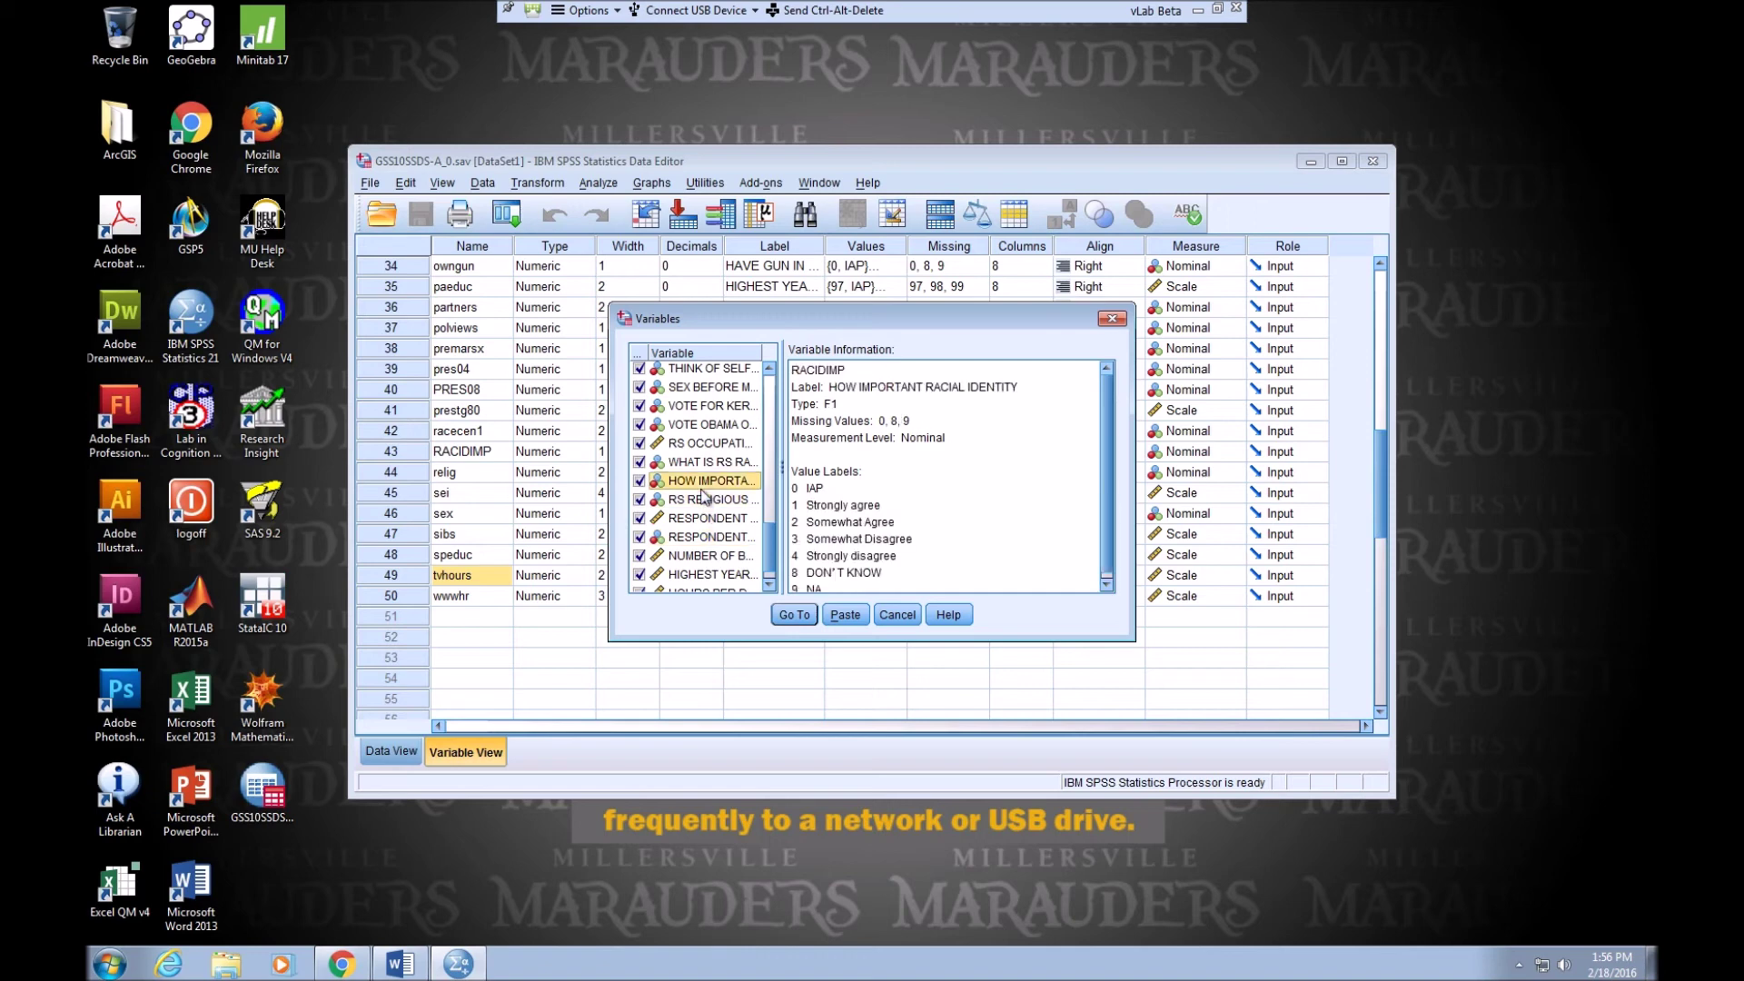
left_click(702, 463)
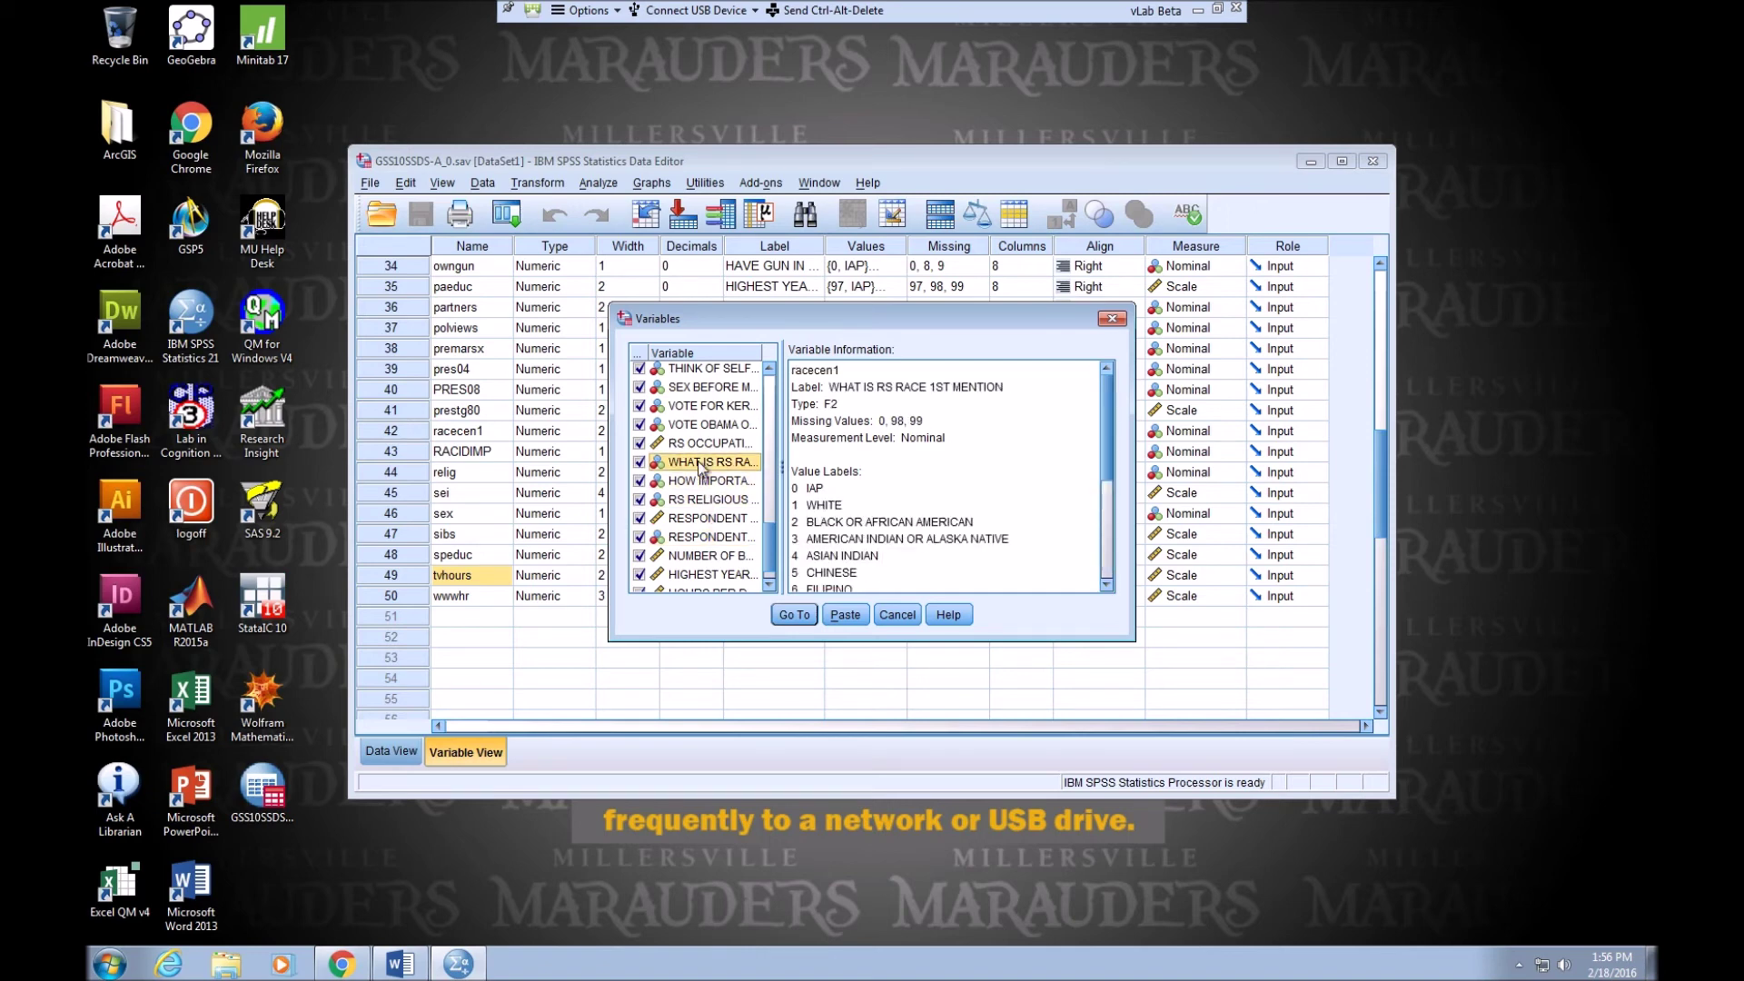
- Examine the variable information of speduc and sibs, focusing on the measurement level of sibs
left_click(713, 574)
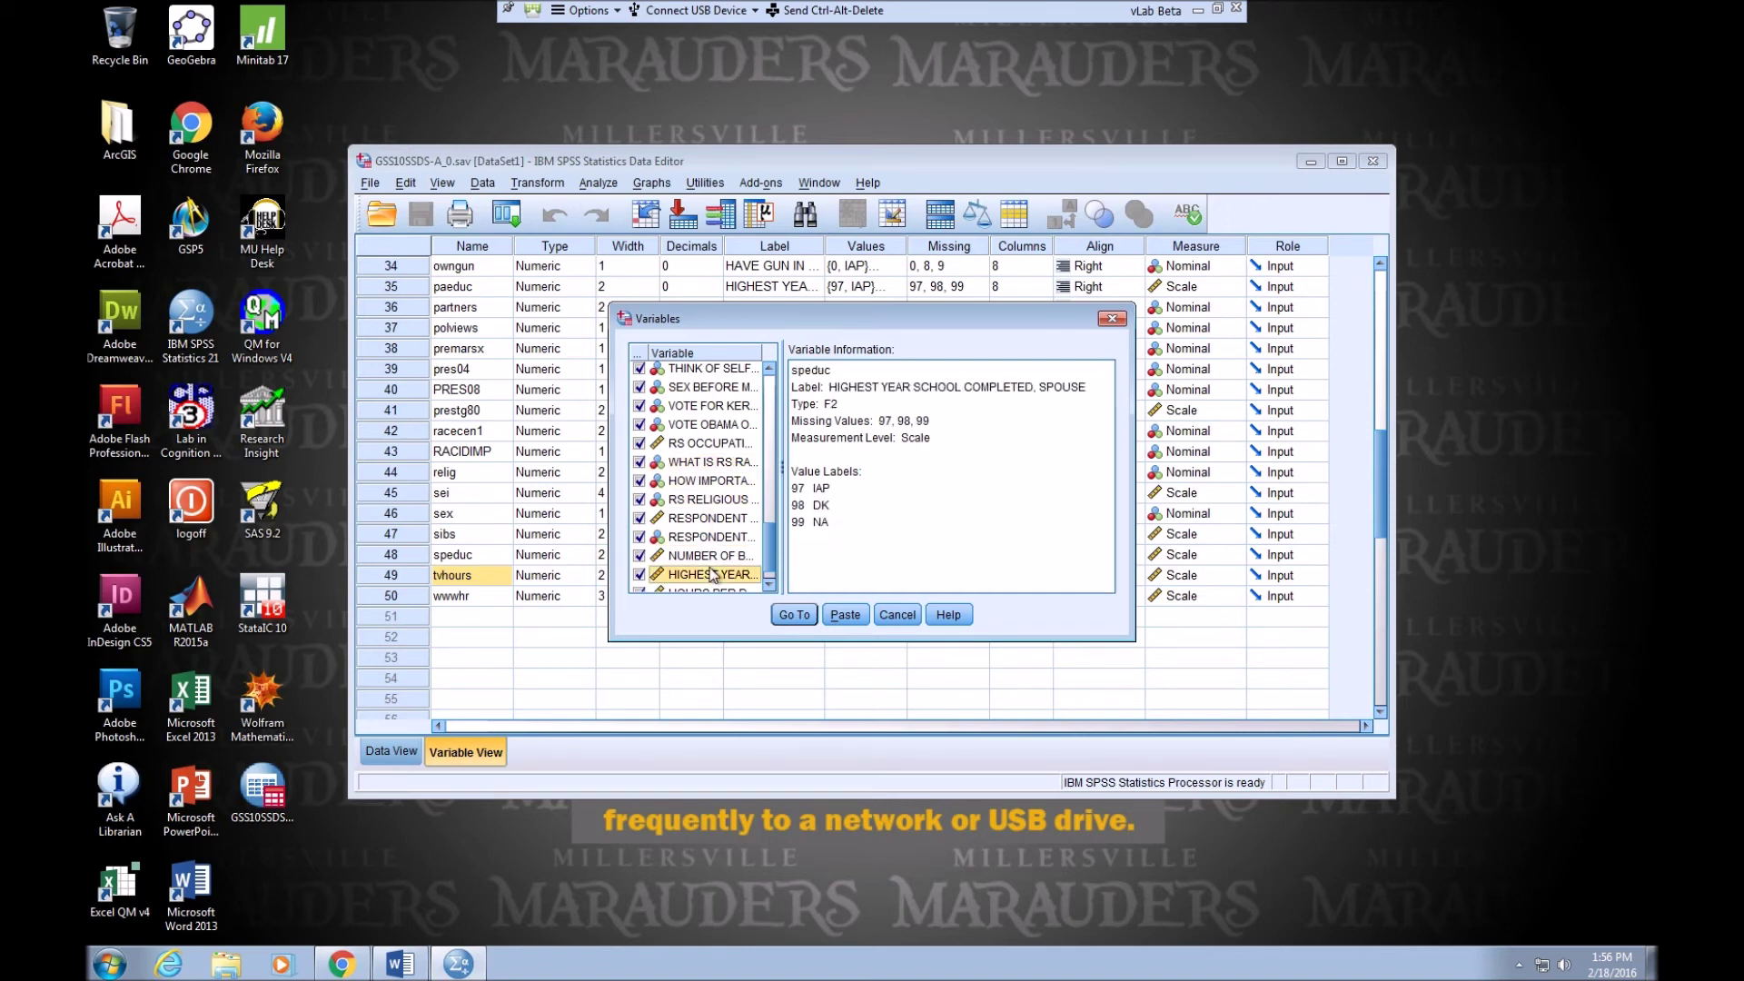
scroll(713, 574, "down", 1)
left_click(725, 527)
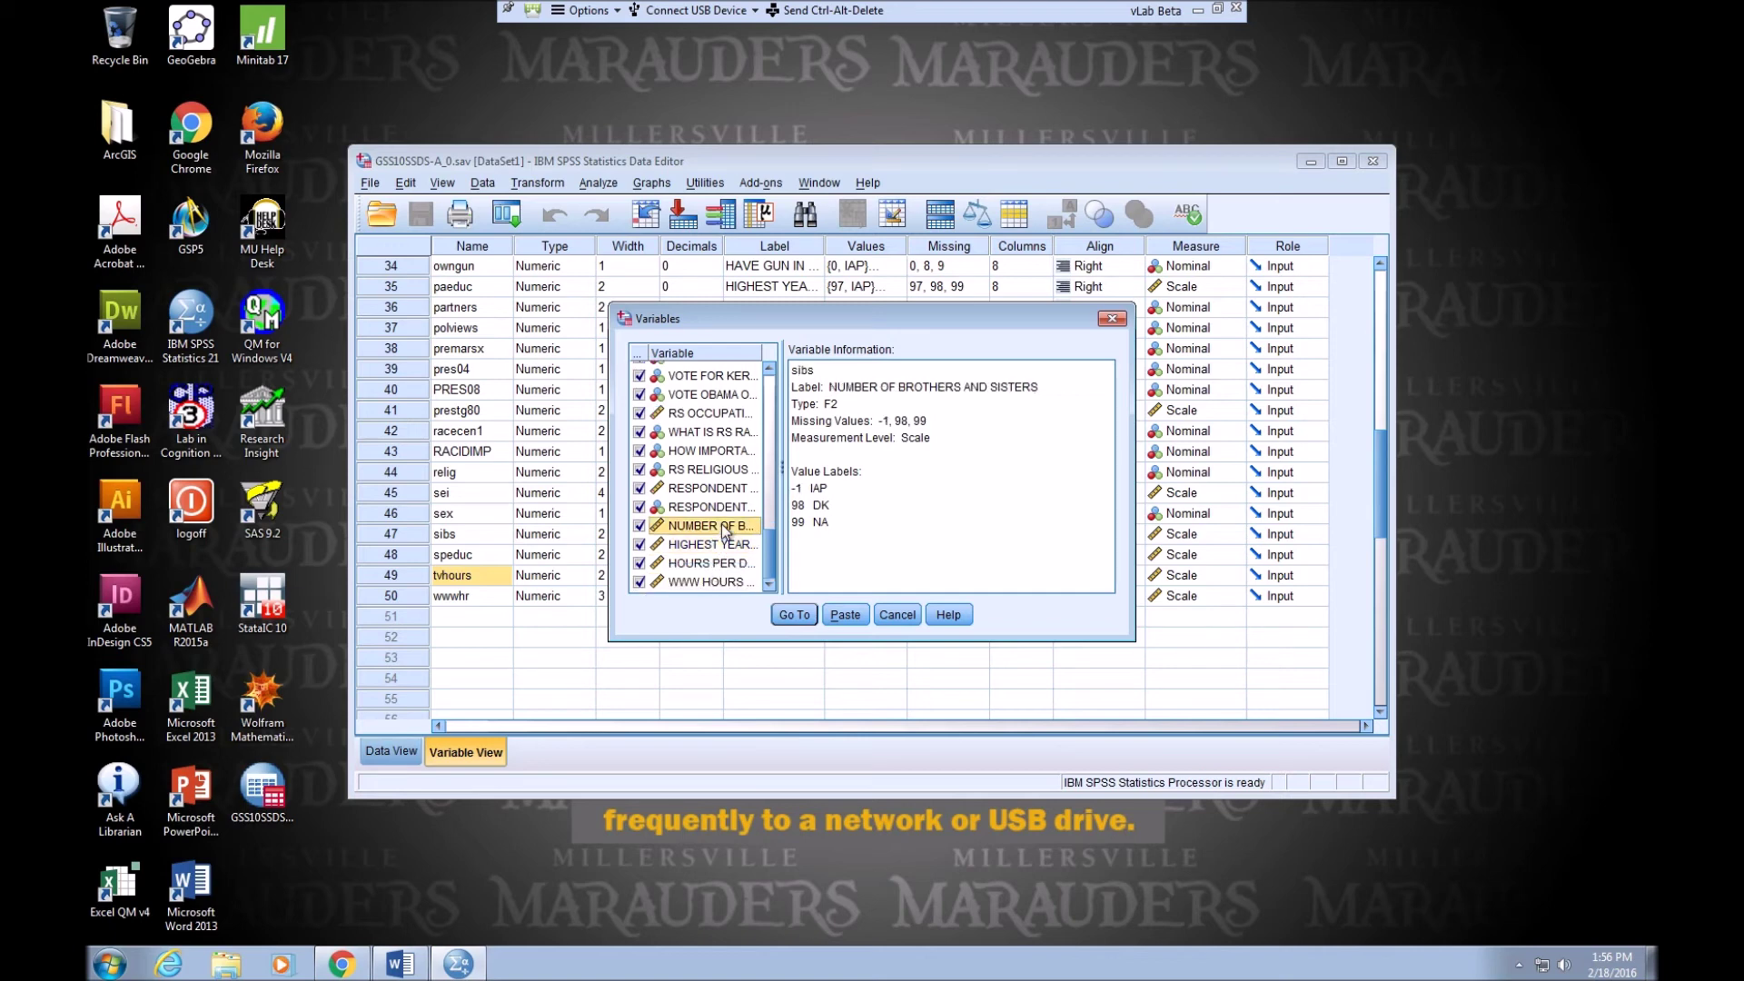
left_click(941, 439)
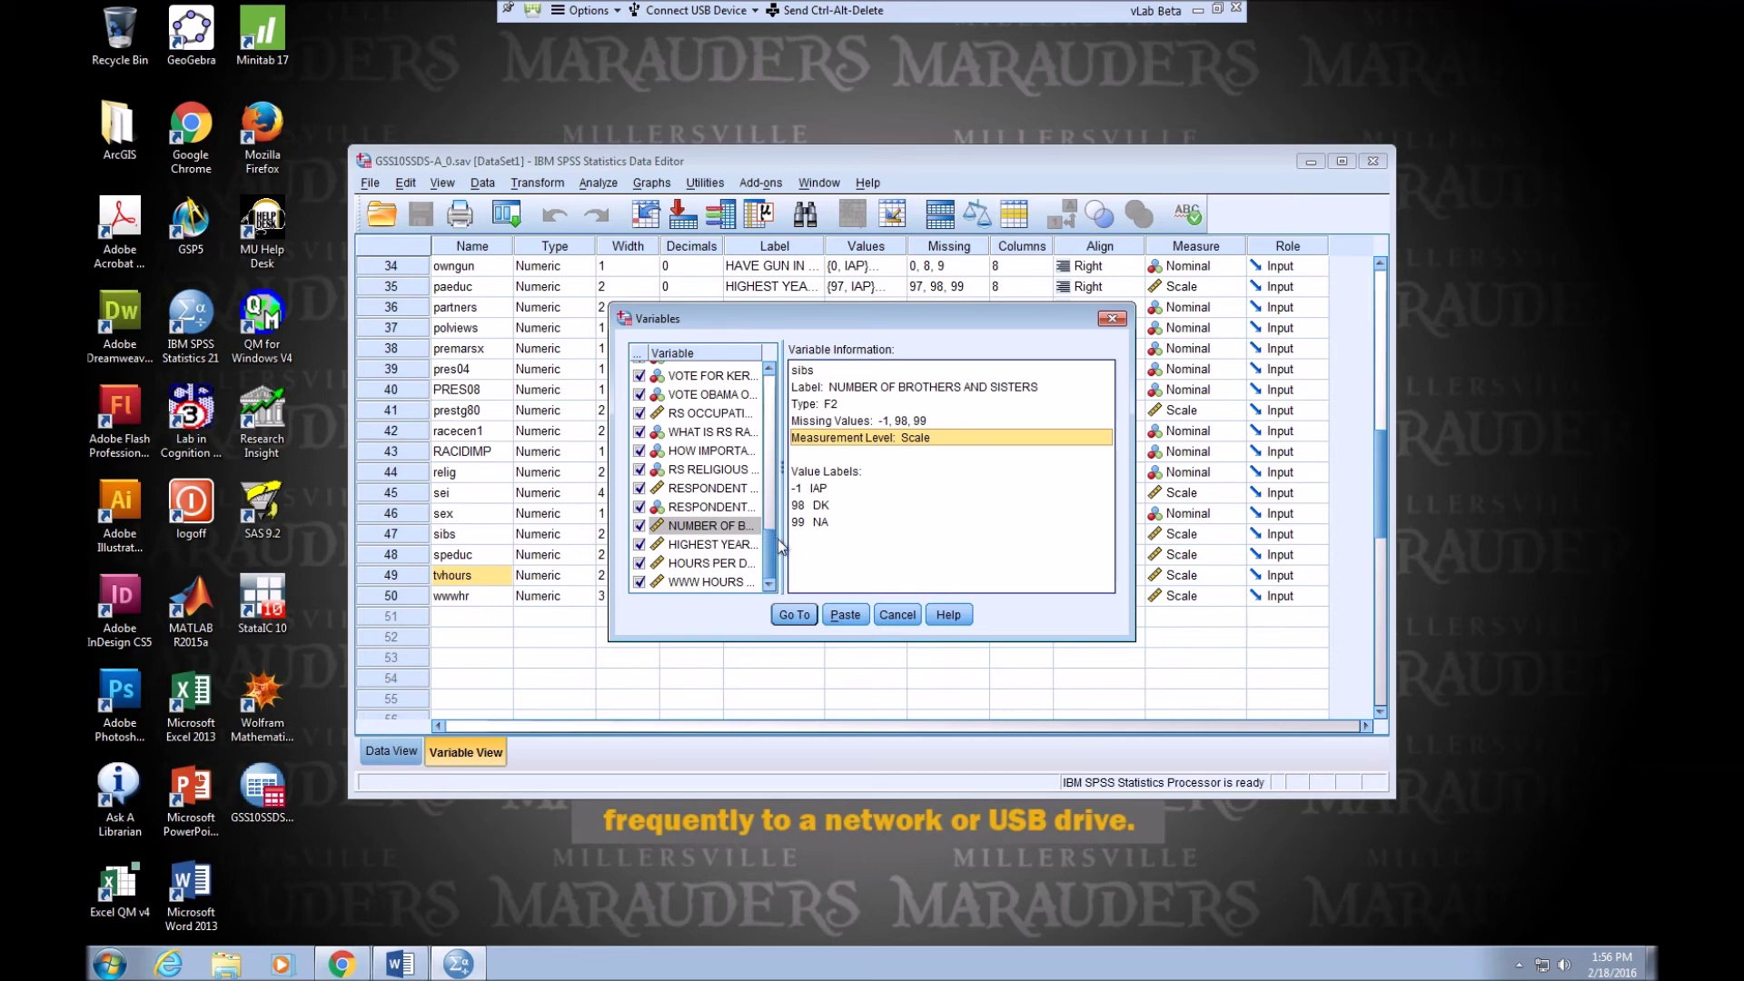
- Look through the variable information of earlier variables in the list, ending with the value labels of immameco
left_click_drag(773, 549, 768, 512)
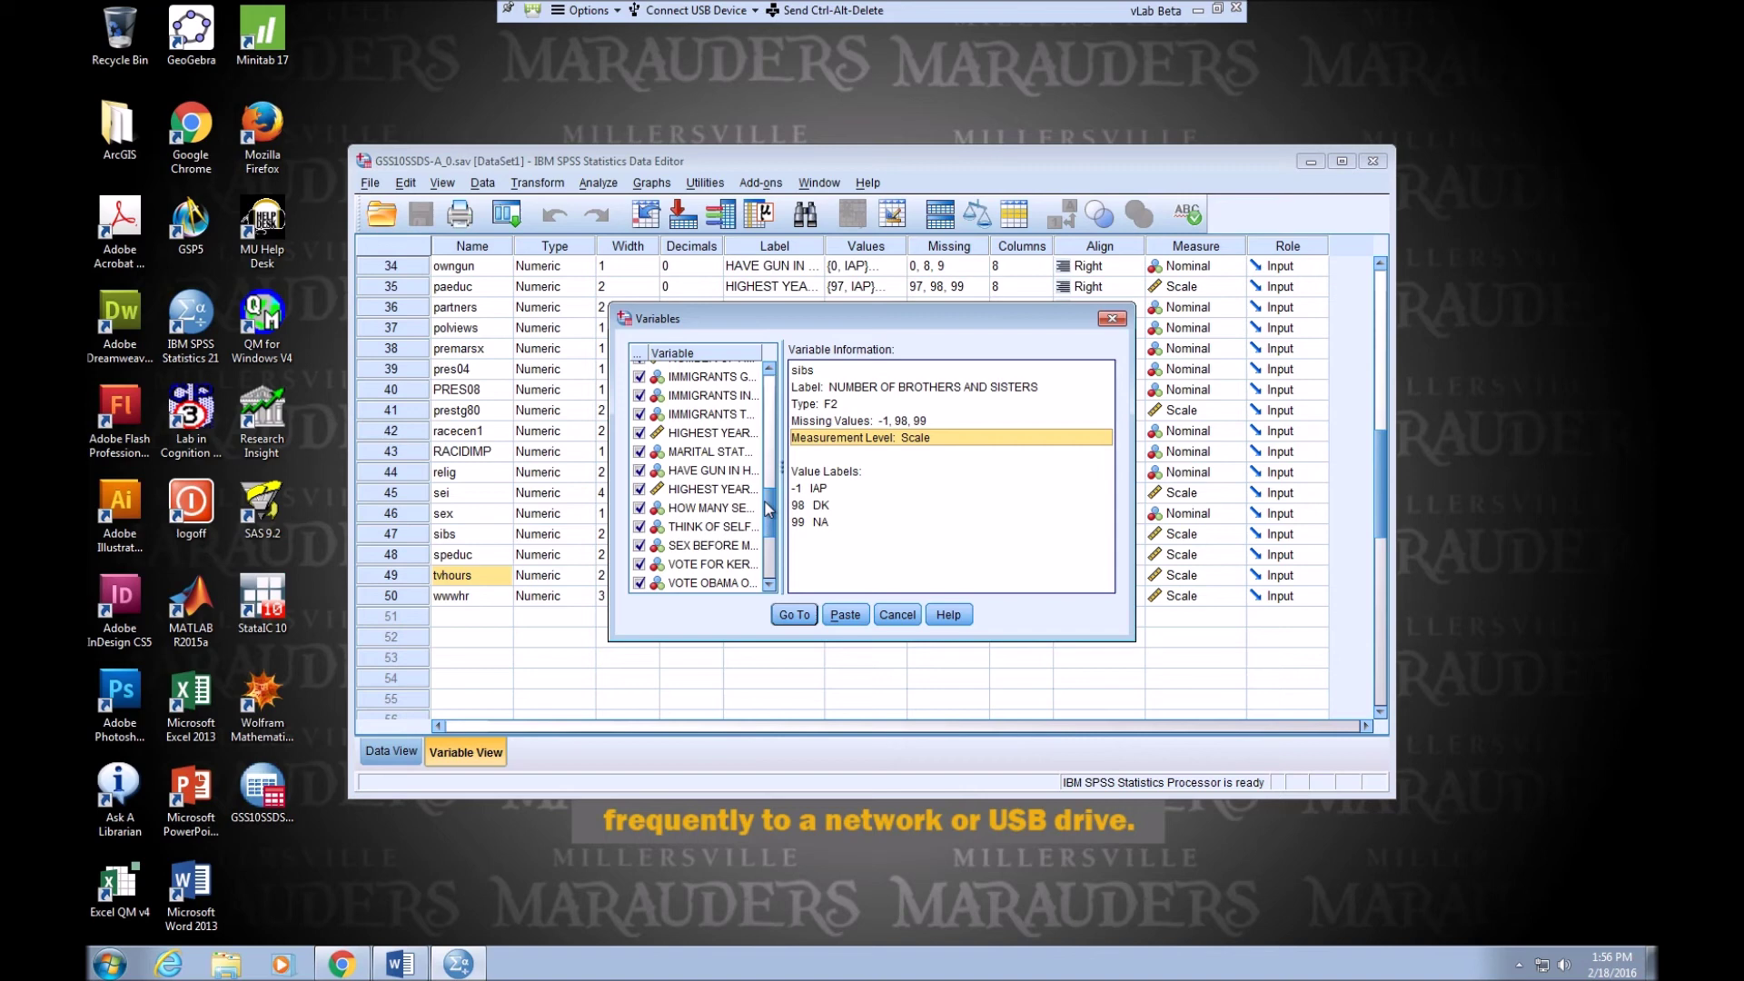
left_click(698, 434)
scroll(701, 439, "up", 3)
left_click(709, 444)
scroll(707, 444, "up", 2)
left_click(705, 444)
scroll(703, 472, "down", 3)
left_click(703, 482)
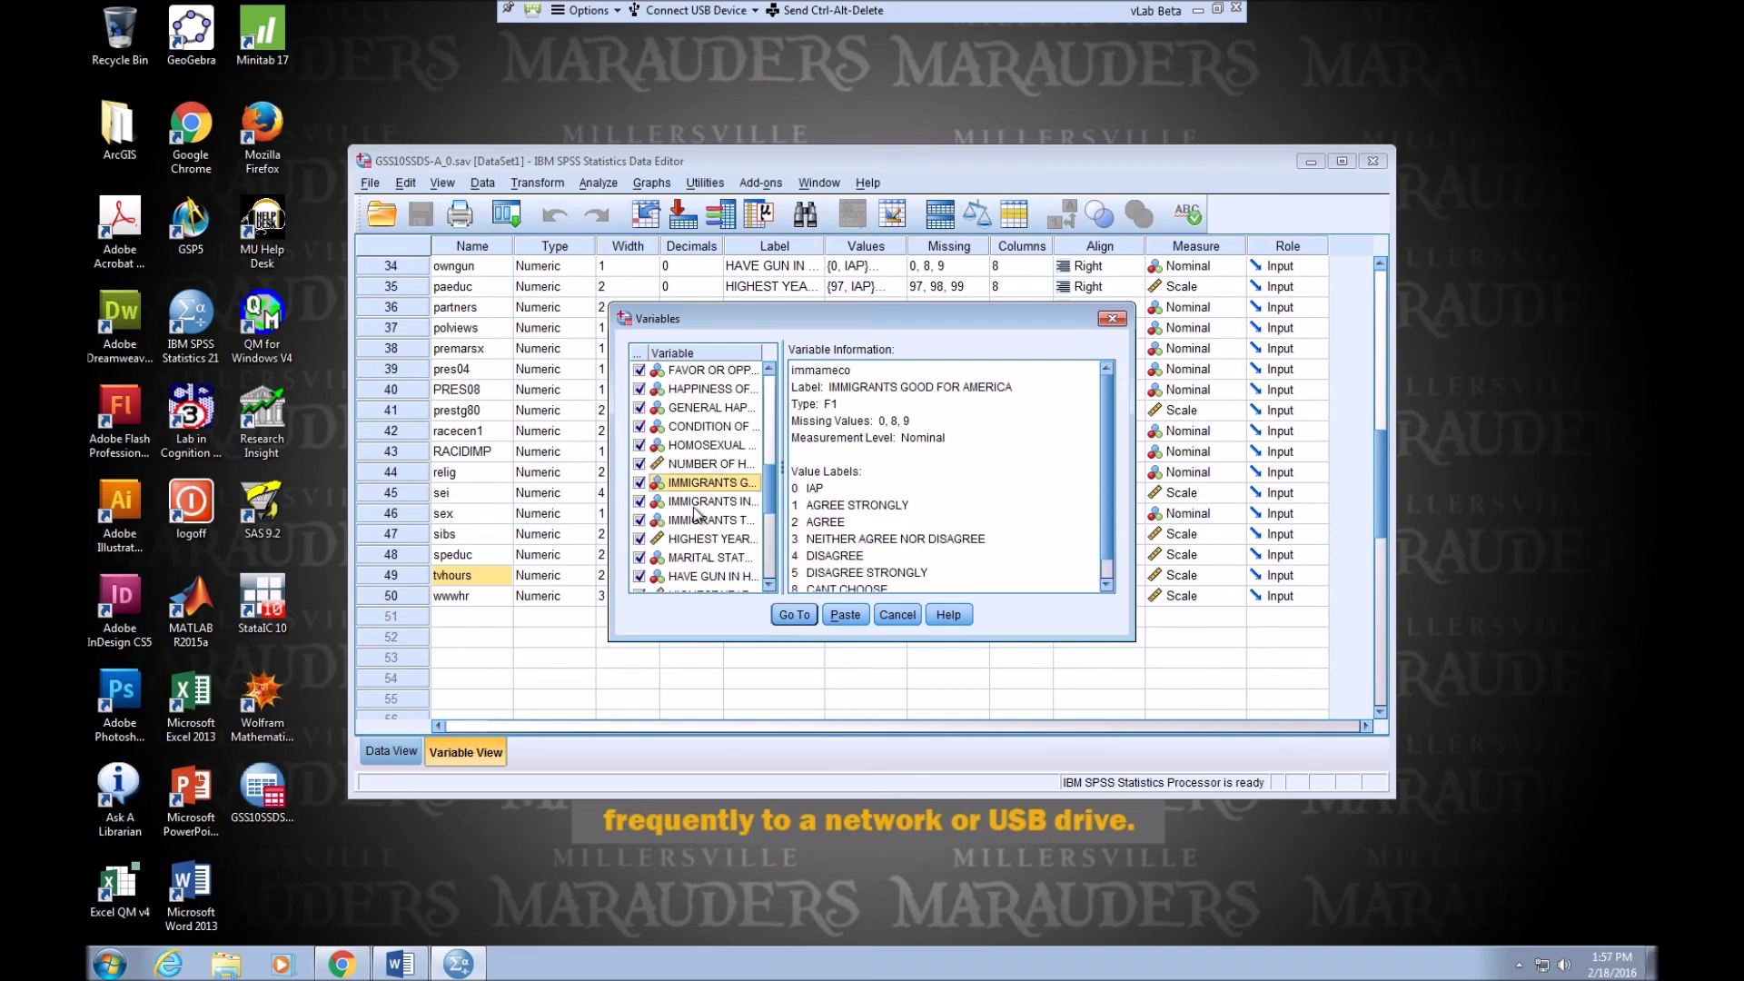
- Examine the details of the remaining immigrants, favor-or-oppose and happiness variables, and the measurement level of grass
left_click(699, 520)
scroll(697, 472, "up", 1)
left_click(692, 427)
left_click(692, 446)
left_click(688, 409)
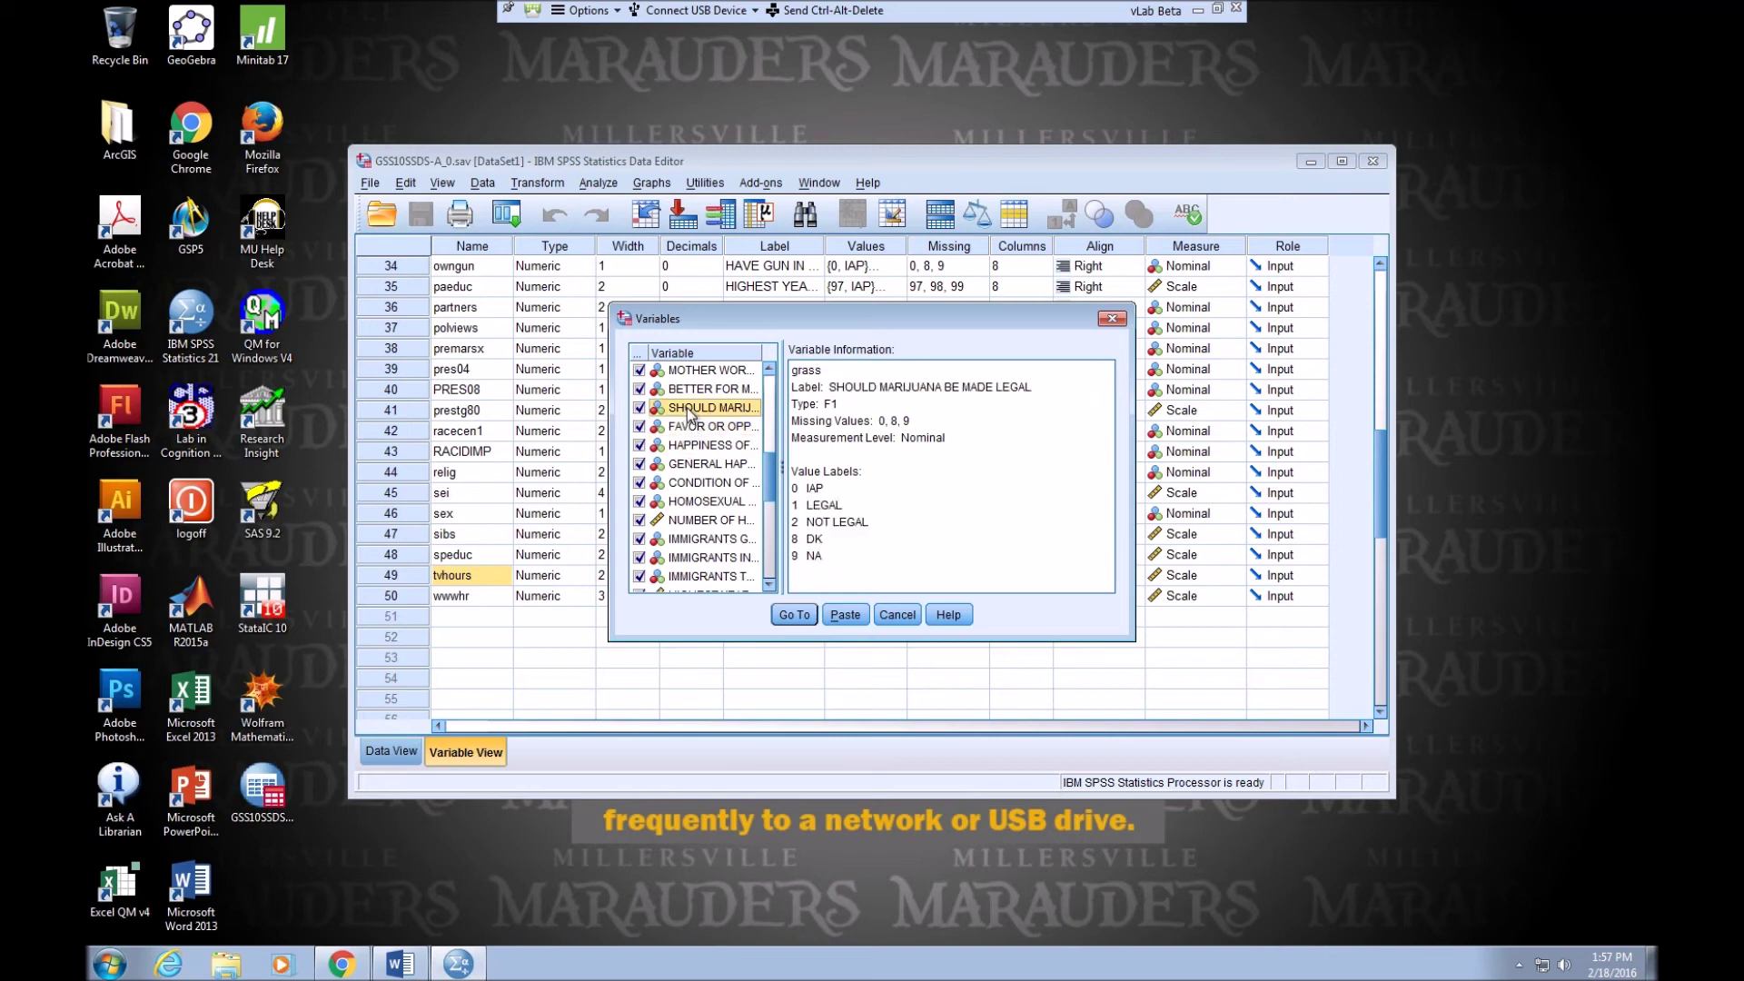
left_click(941, 441)
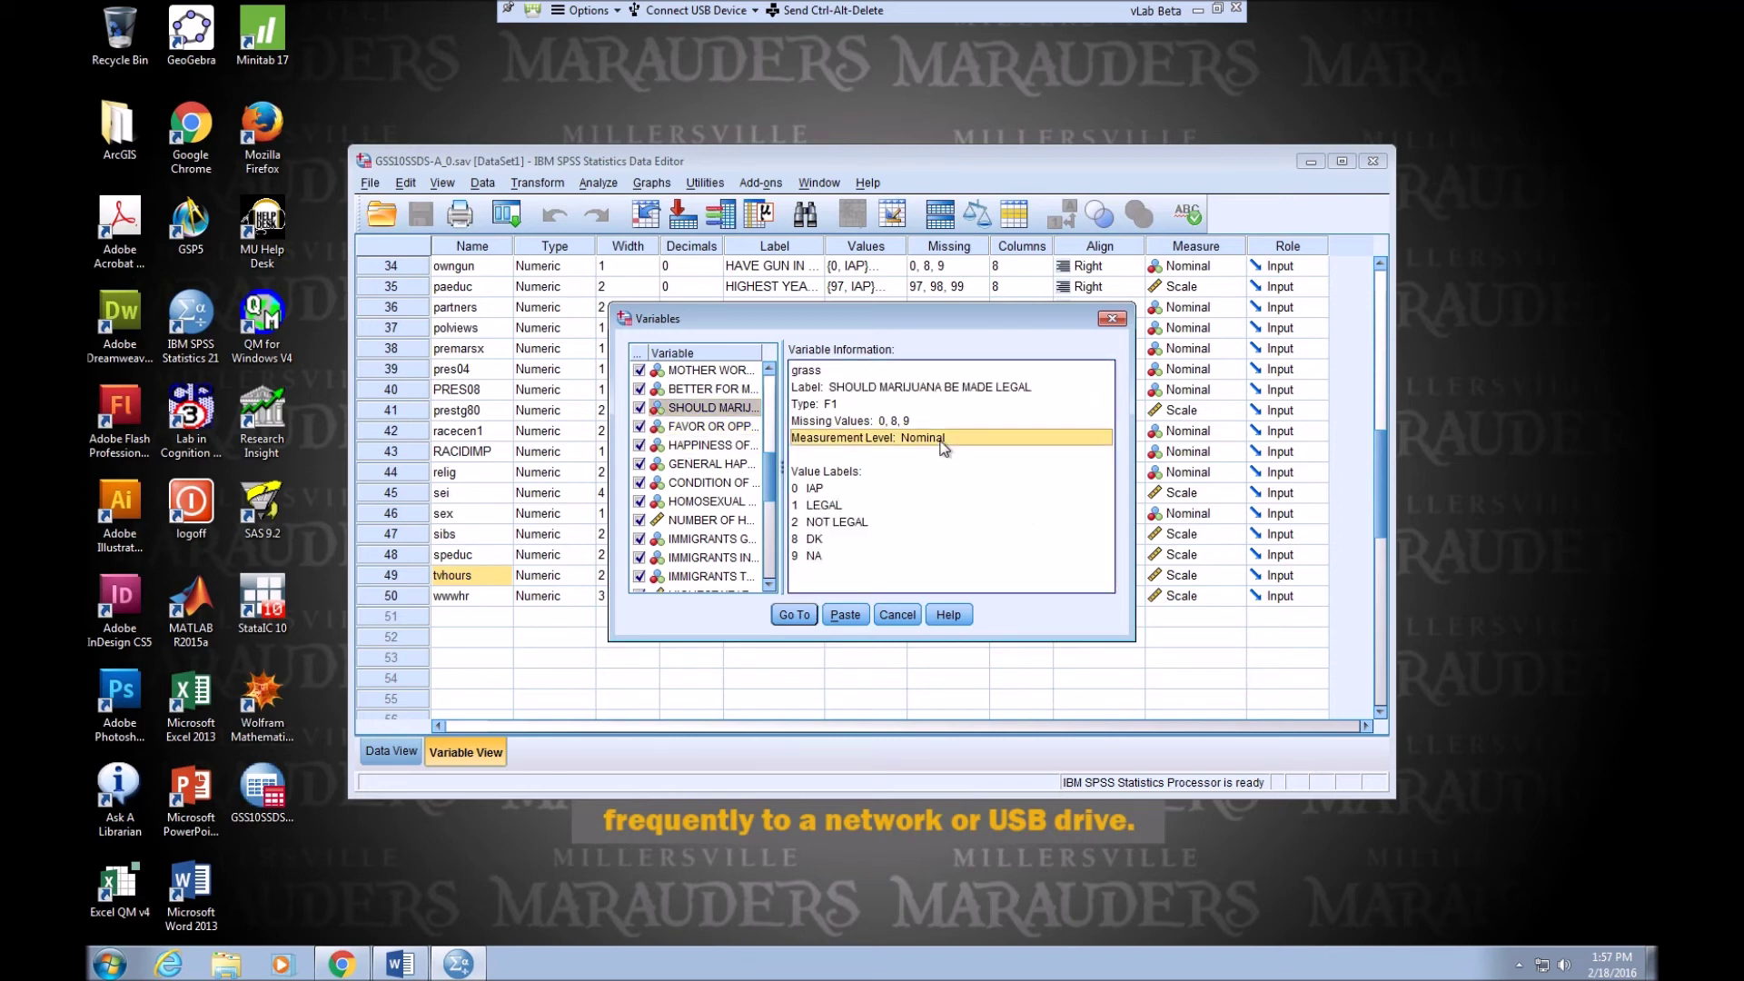